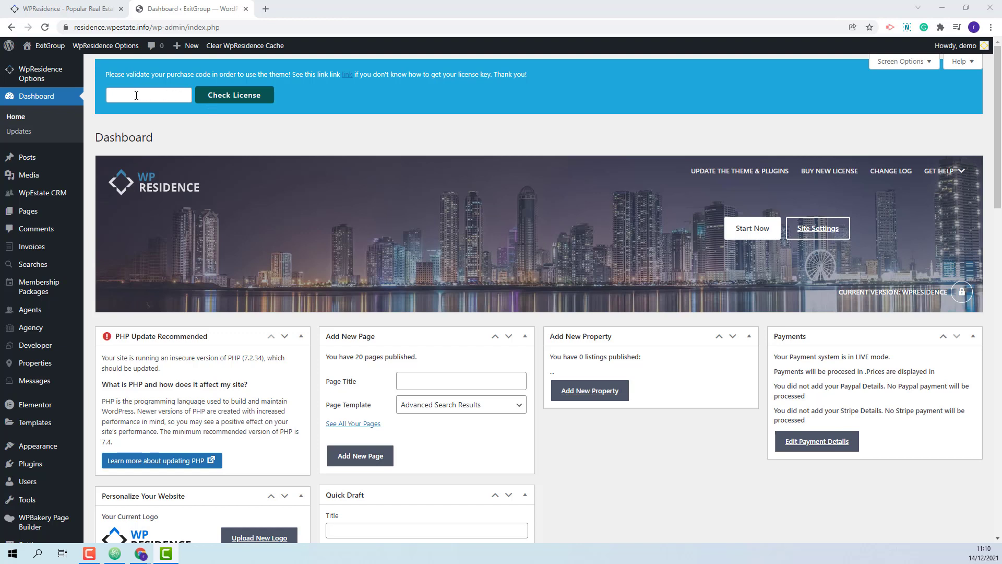
# Enter the theme purchase code in the license field and validate the license
pyautogui.click(137, 95)
pyautogui.hotkey('ctrl', 'v')
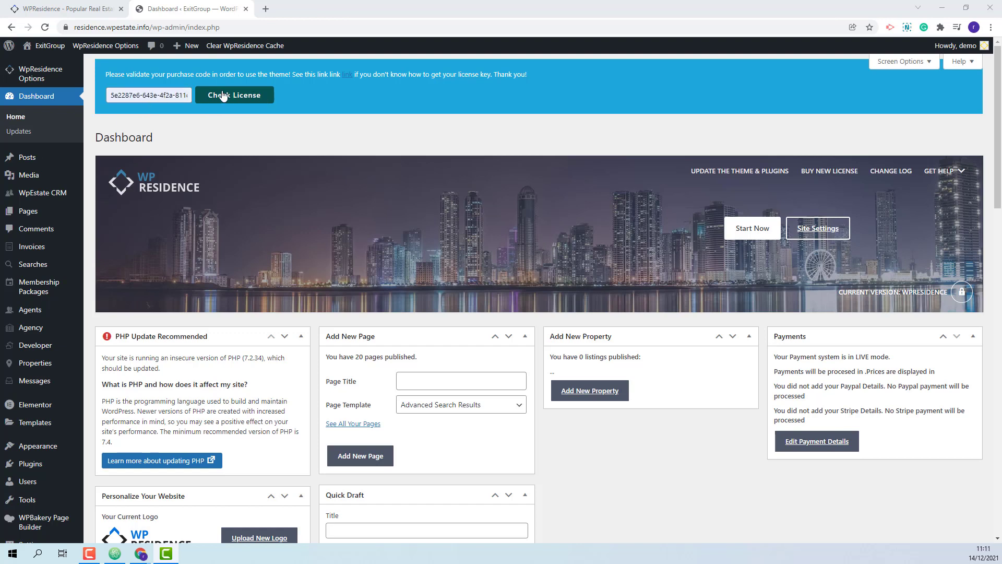
pyautogui.click(255, 96)
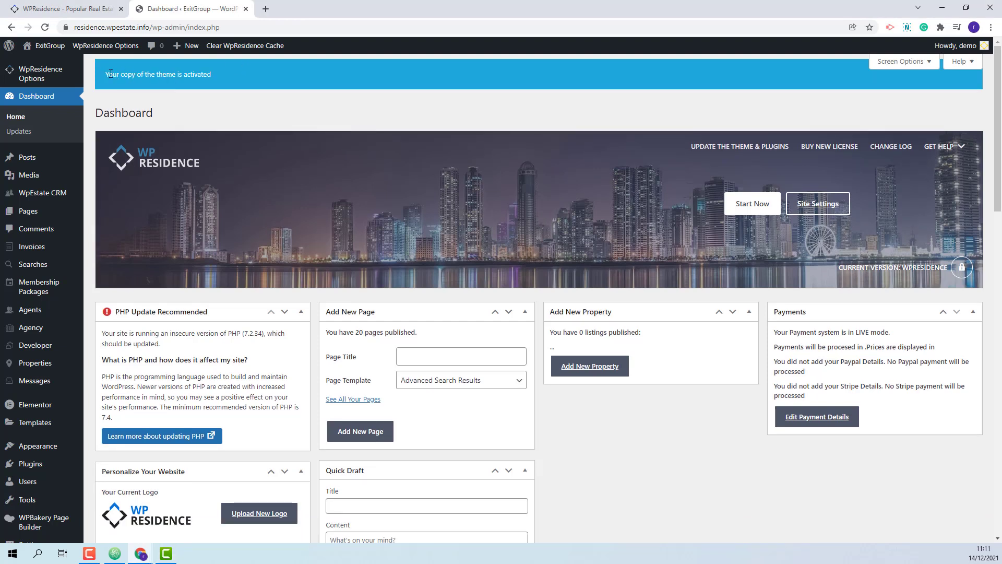
pyautogui.press('F10')
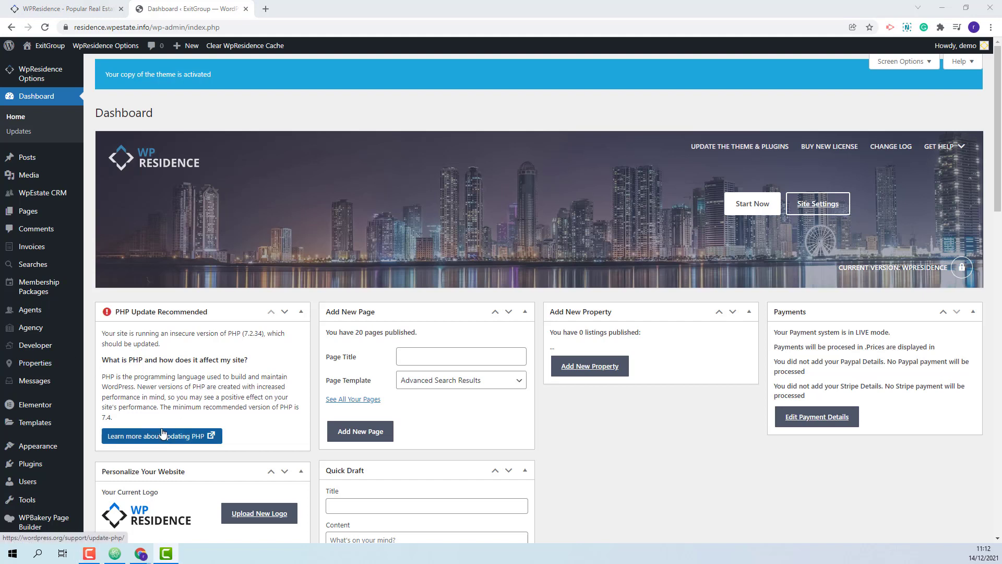
# Activate the SVG Support plugin from the list of installed plugins
pyautogui.moveTo(31, 466)
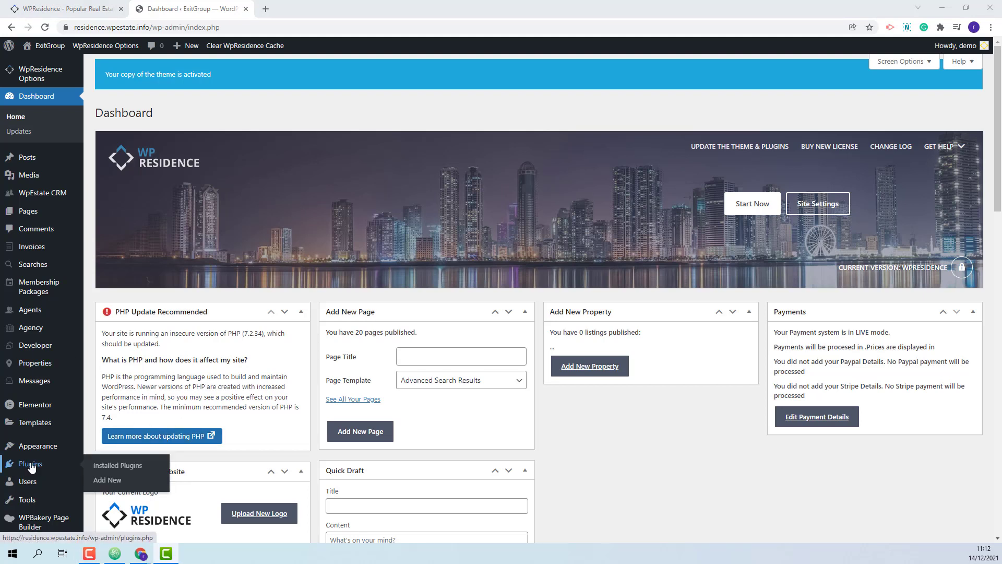
pyautogui.click(31, 466)
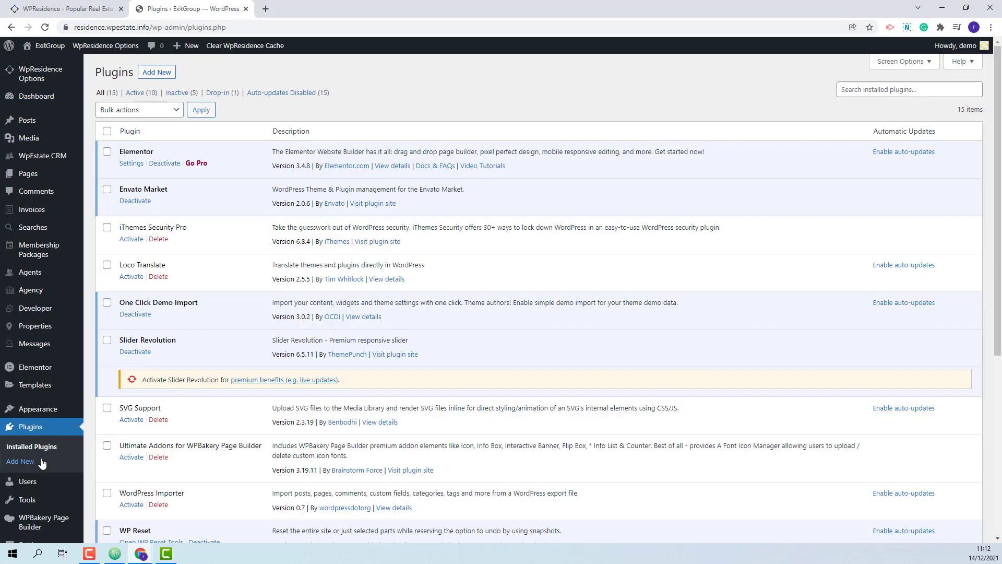
pyautogui.scroll(-1, 218, 368)
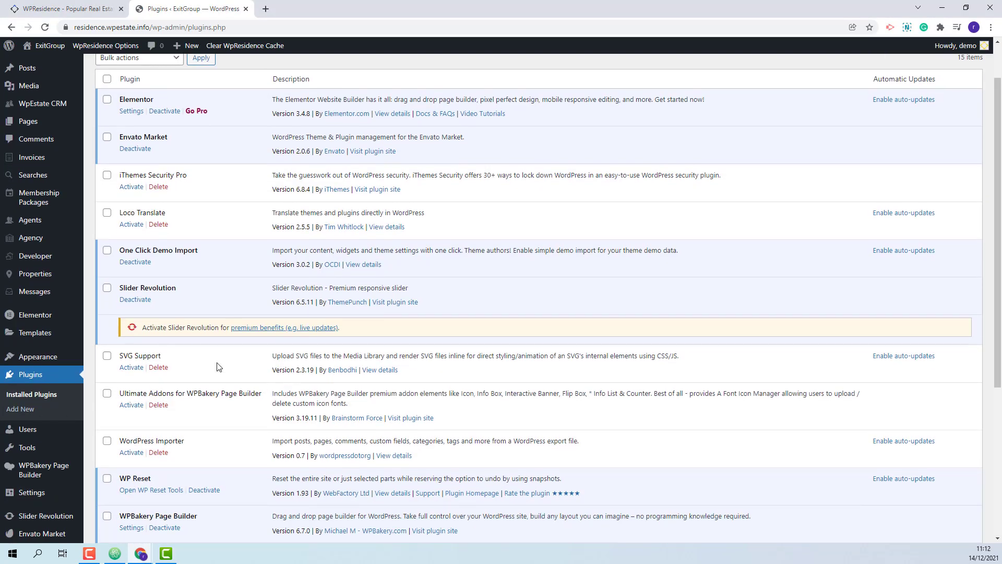
pyautogui.click(132, 368)
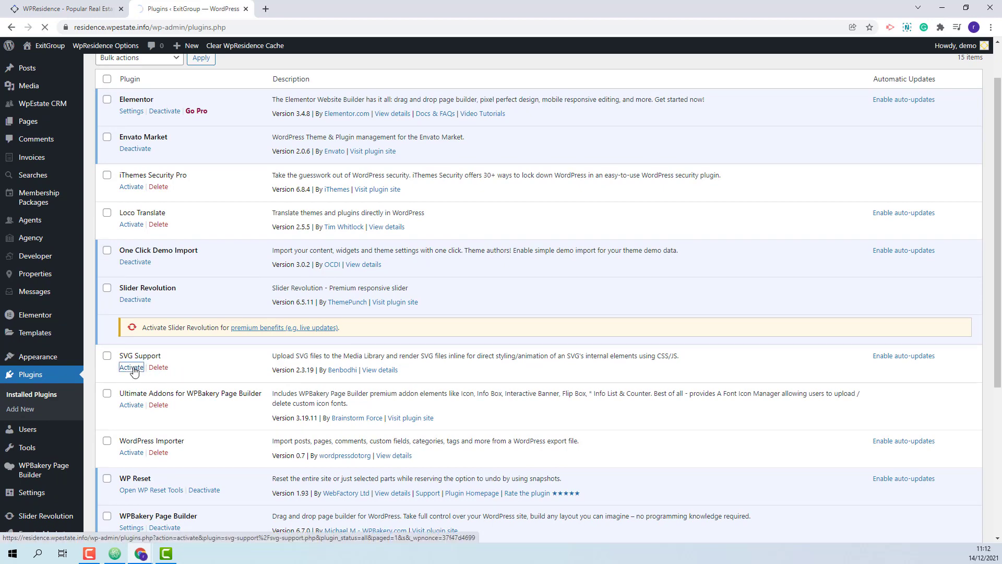
# Restrict SVG uploads to administrators in the SVG Support plugin's settings and save the changes
pyautogui.scroll(-2, 130, 365)
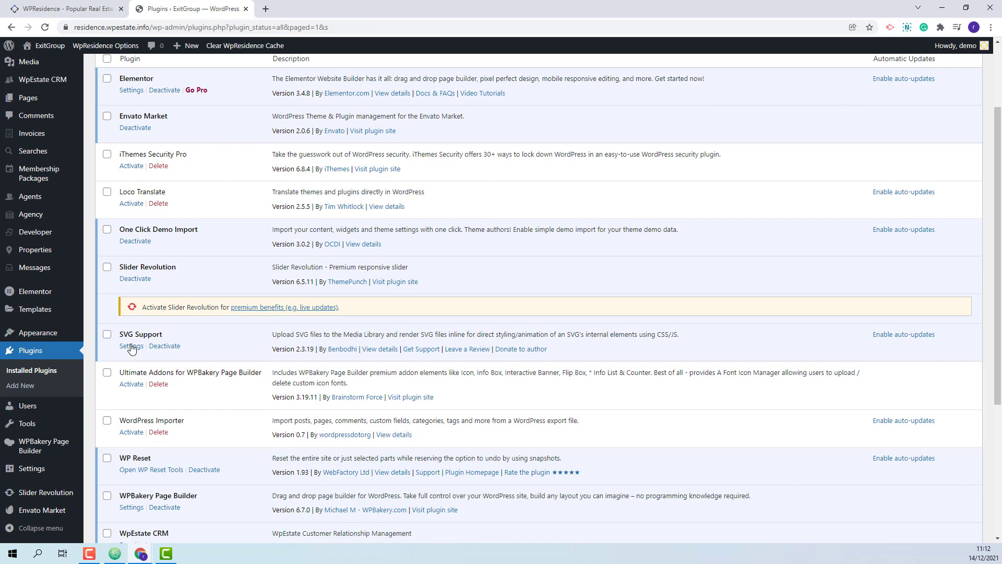
pyautogui.click(131, 346)
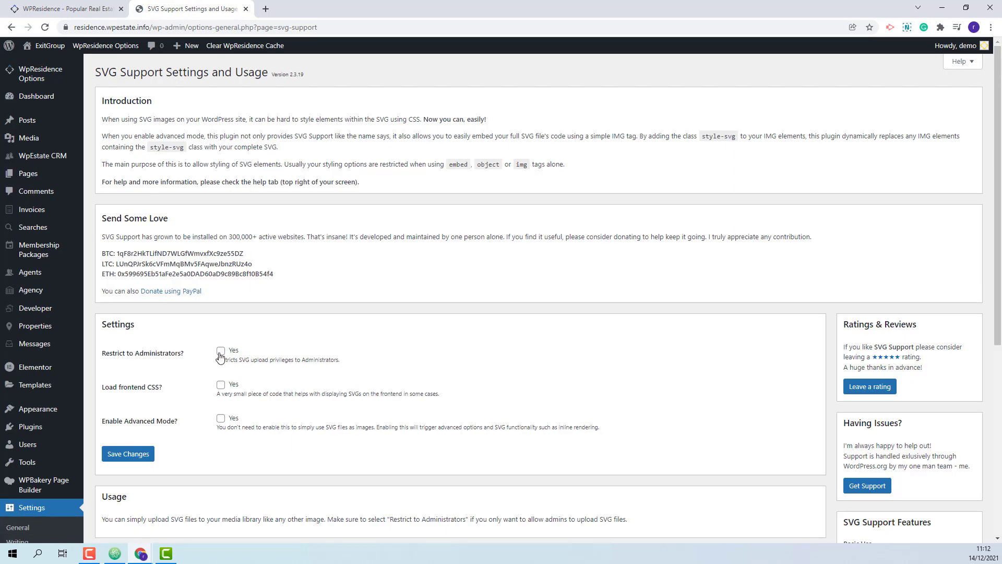
pyautogui.click(220, 354)
pyautogui.click(132, 458)
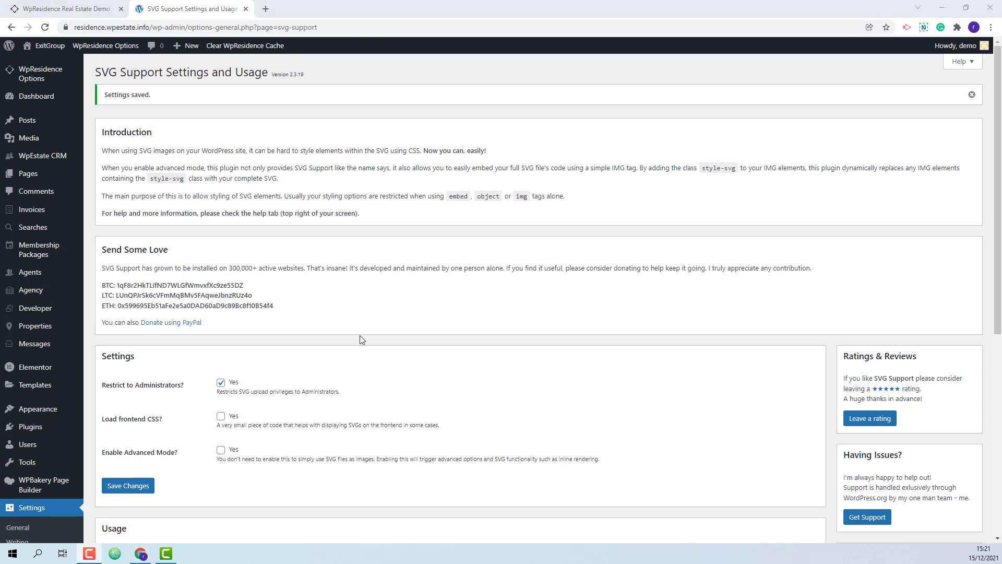
# Import the Dallas Demo from the WpResidence demos without adding any of the recommended plugins
pyautogui.moveTo(63, 73)
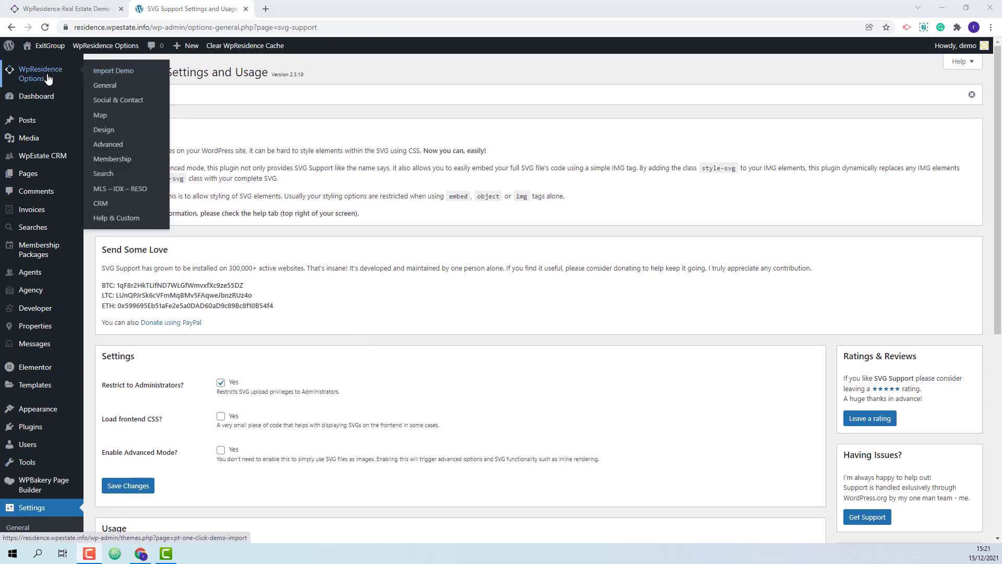
pyautogui.click(105, 74)
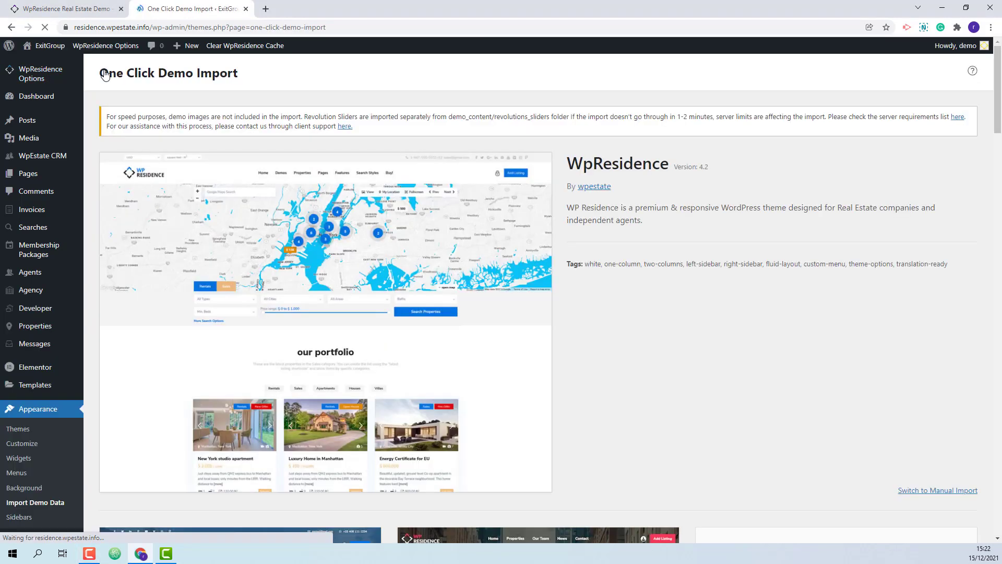
pyautogui.scroll(-18, 486, 303)
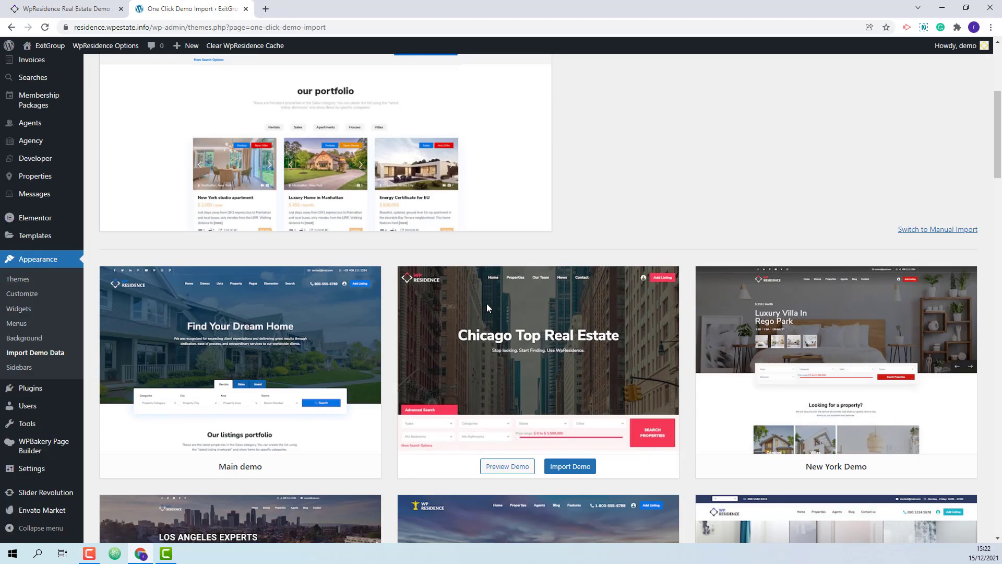
pyautogui.scroll(-10, 485, 294)
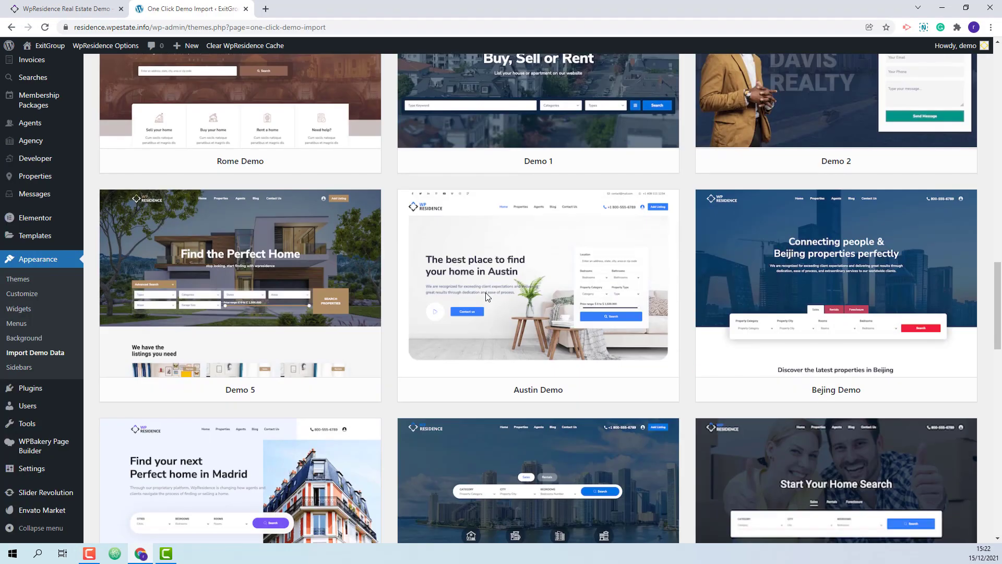
pyautogui.scroll(-5, 486, 297)
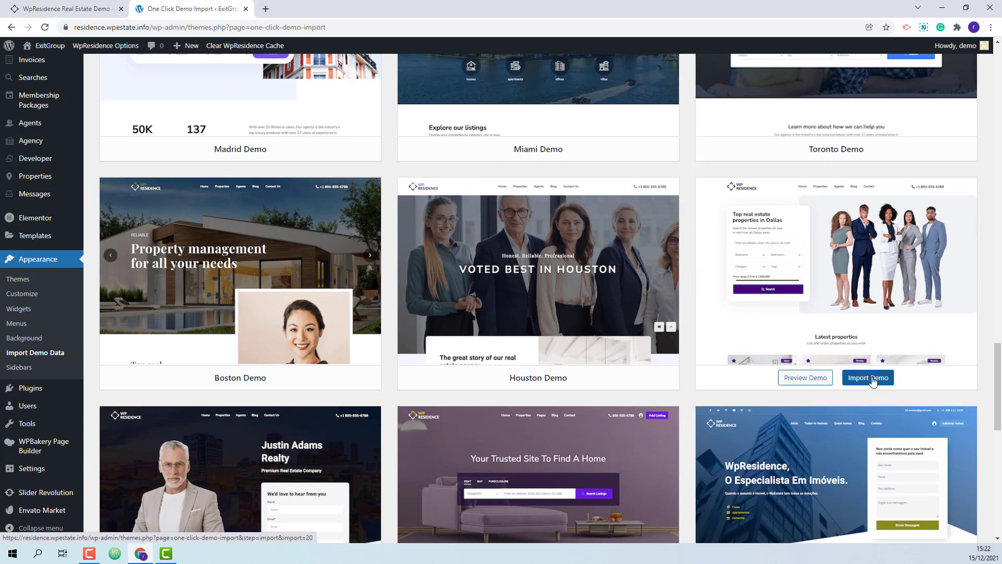
pyautogui.click(874, 381)
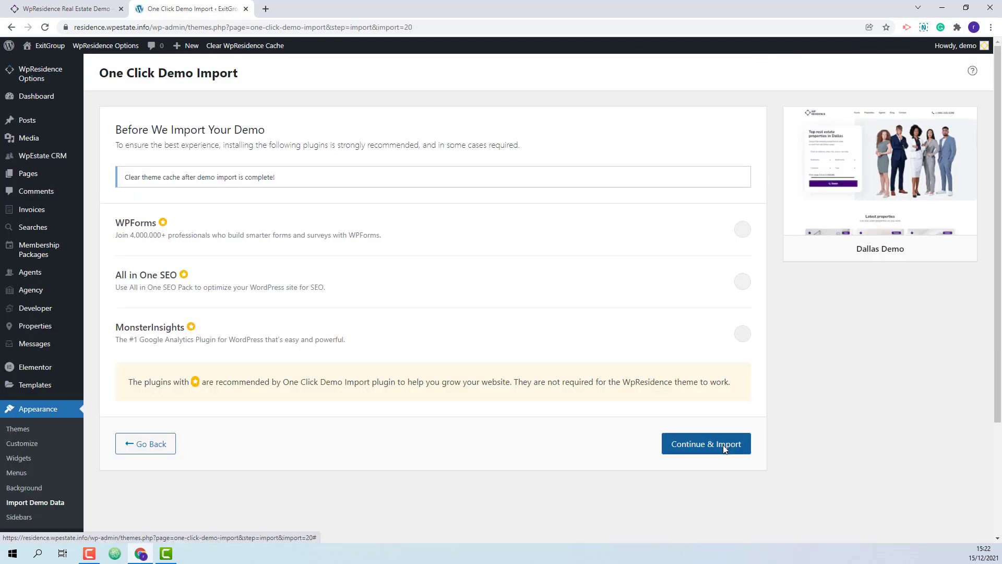
pyautogui.click(724, 445)
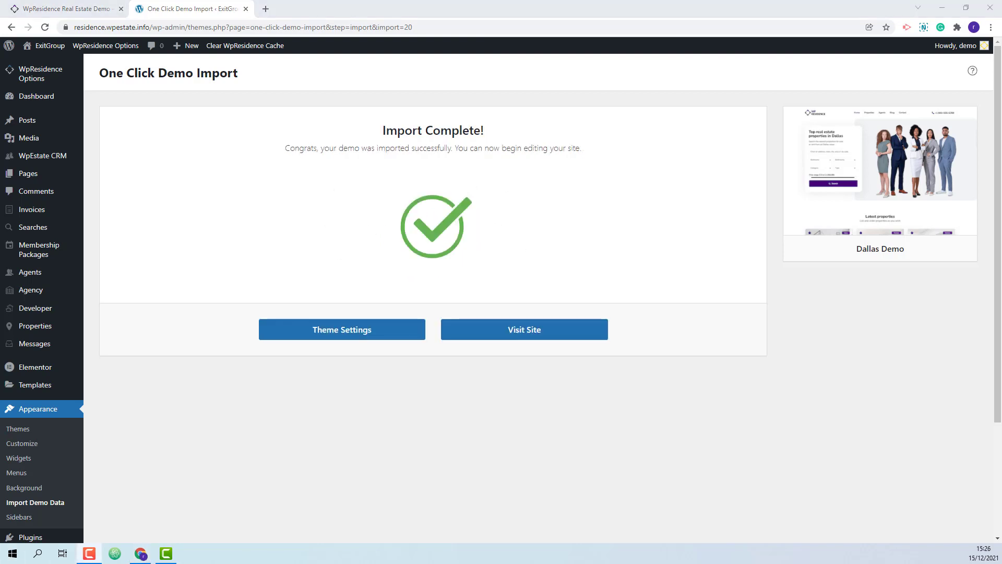
# Visit the imported site and review its homepage down to the category tiles above the real estate agents section
pyautogui.click(522, 334)
pyautogui.click(522, 334)
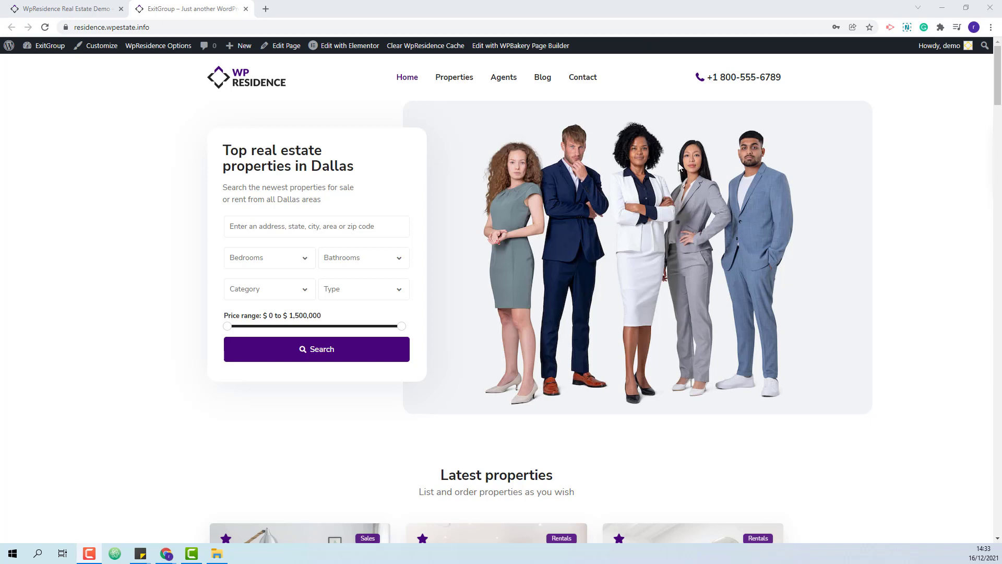
pyautogui.scroll(-2, 752, 287)
pyautogui.scroll(-20, 767, 280)
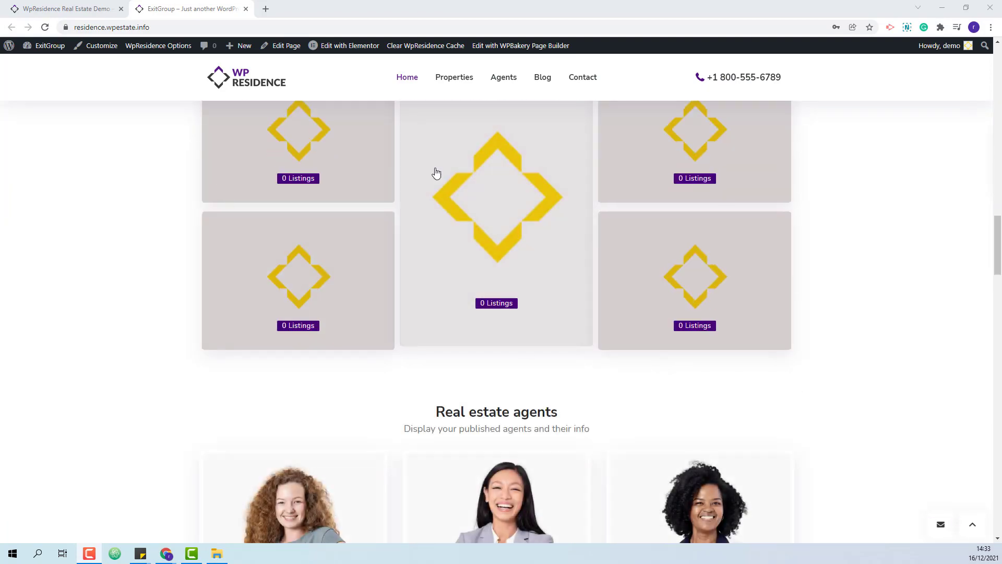
pyautogui.scroll(1, 257, 180)
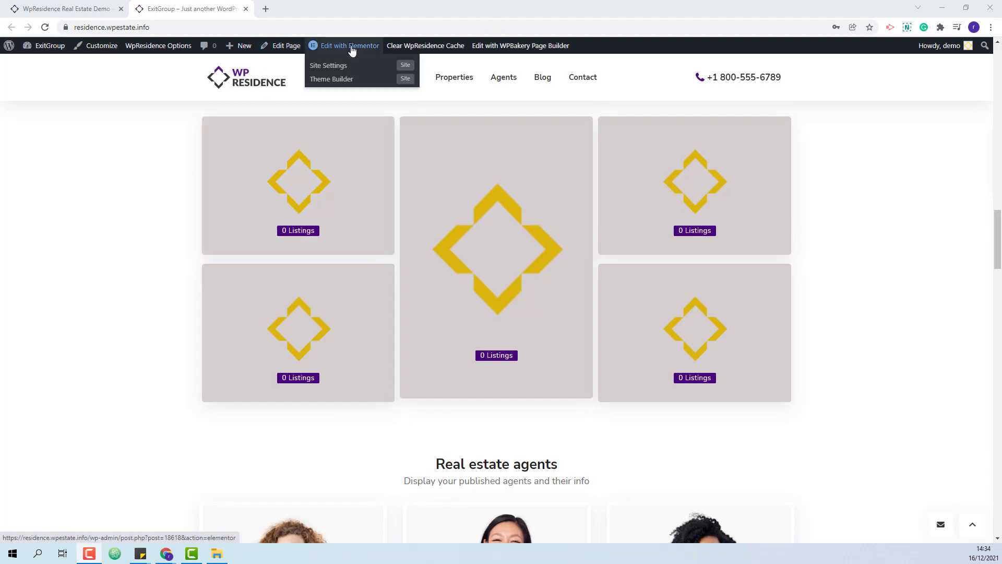
# Open the homepage in Elementor in a new tab and set the upper-left category tile to Apartments
pyautogui.rightClick(351, 49)
pyautogui.click(376, 56)
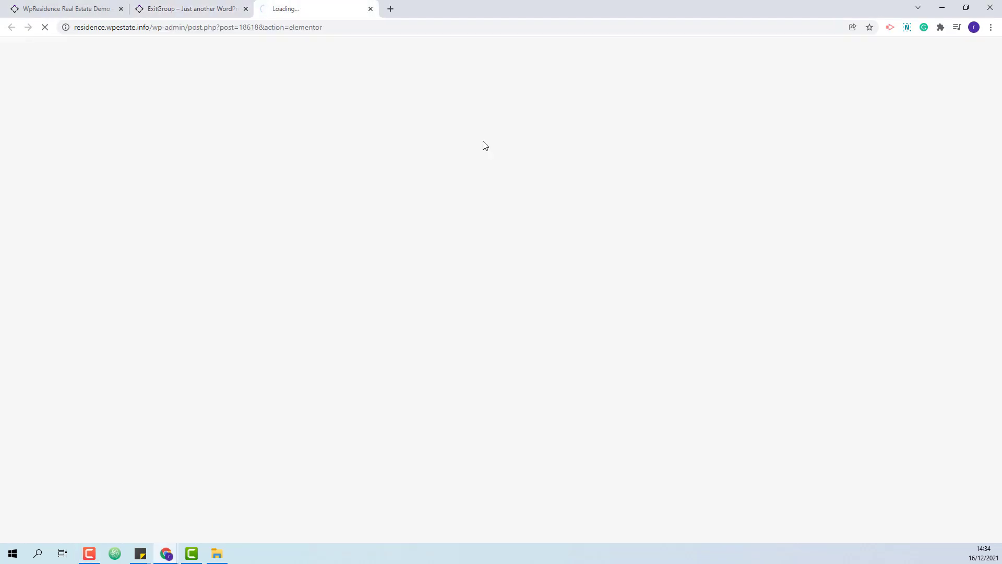
pyautogui.scroll(-20, 643, 253)
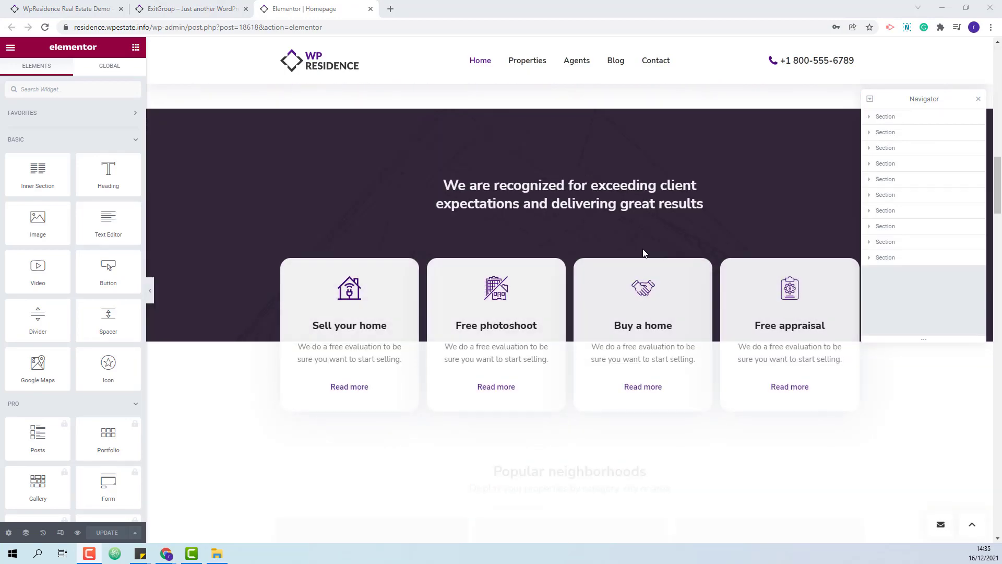
pyautogui.scroll(-8, 644, 253)
pyautogui.click(377, 156)
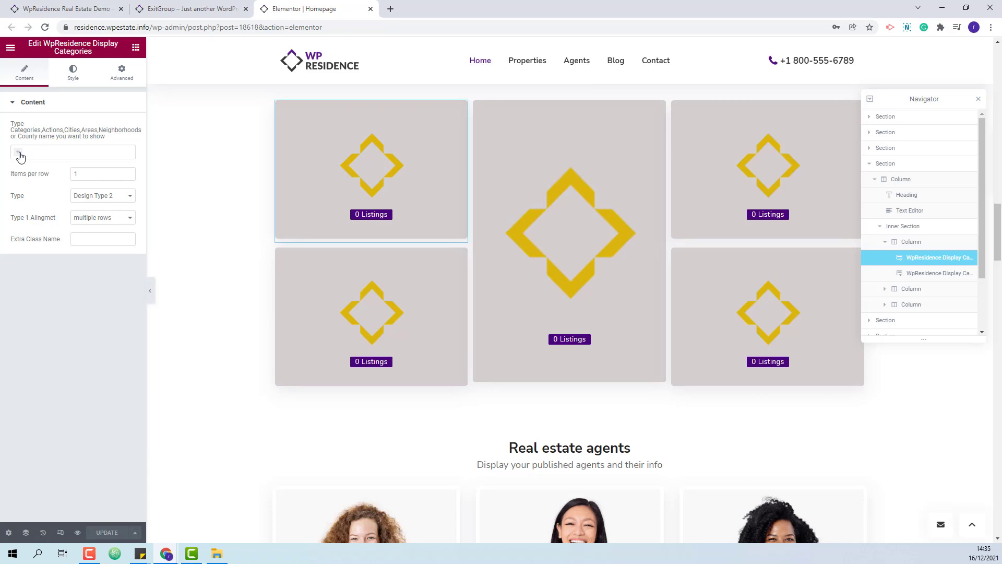
pyautogui.click(20, 152)
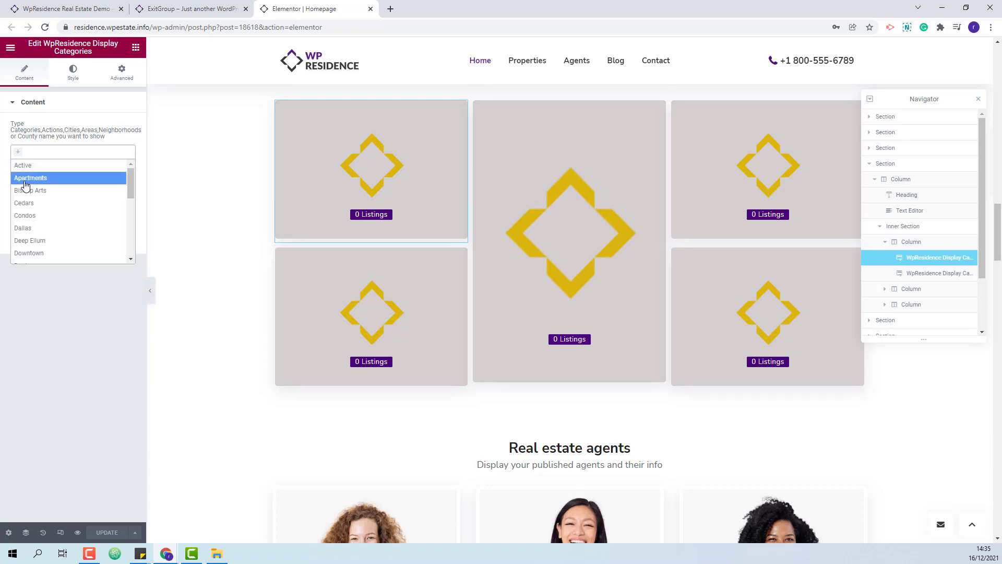
pyautogui.click(23, 179)
# Set the large middle category tile to Cedars and the lower-left tile to Dallas, and select the upper-right tile
pyautogui.click(577, 196)
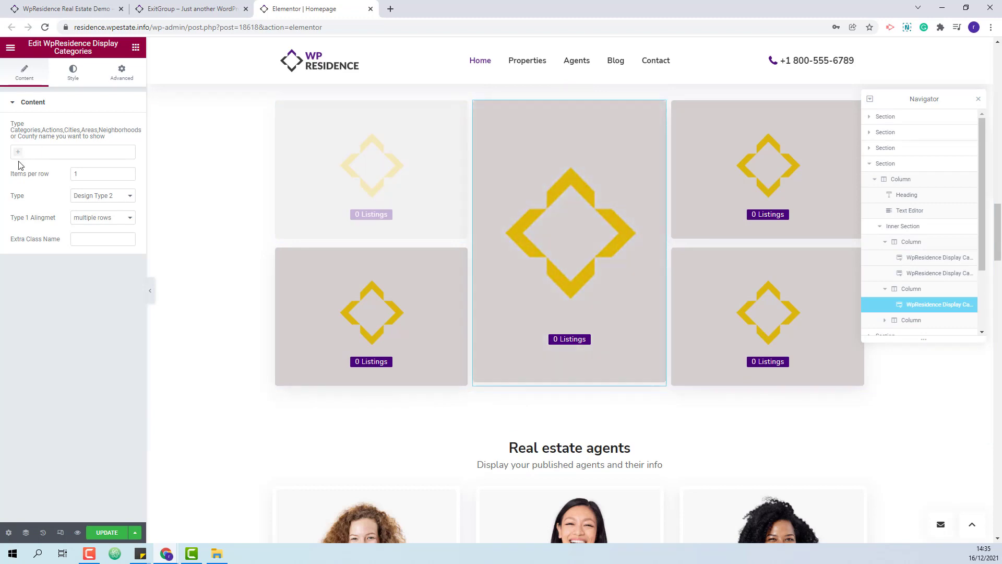
pyautogui.click(21, 154)
pyautogui.click(23, 203)
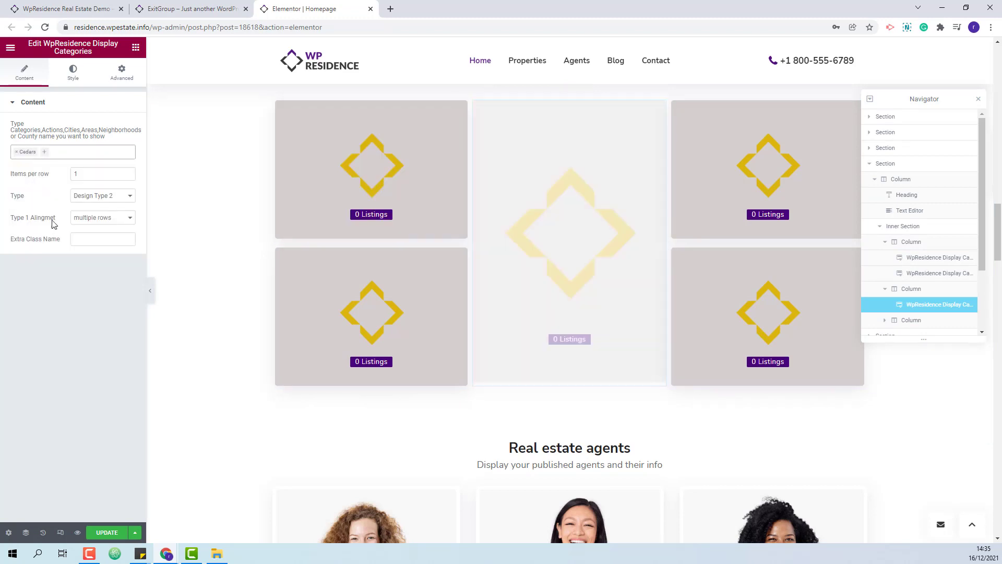
pyautogui.click(305, 342)
pyautogui.click(42, 152)
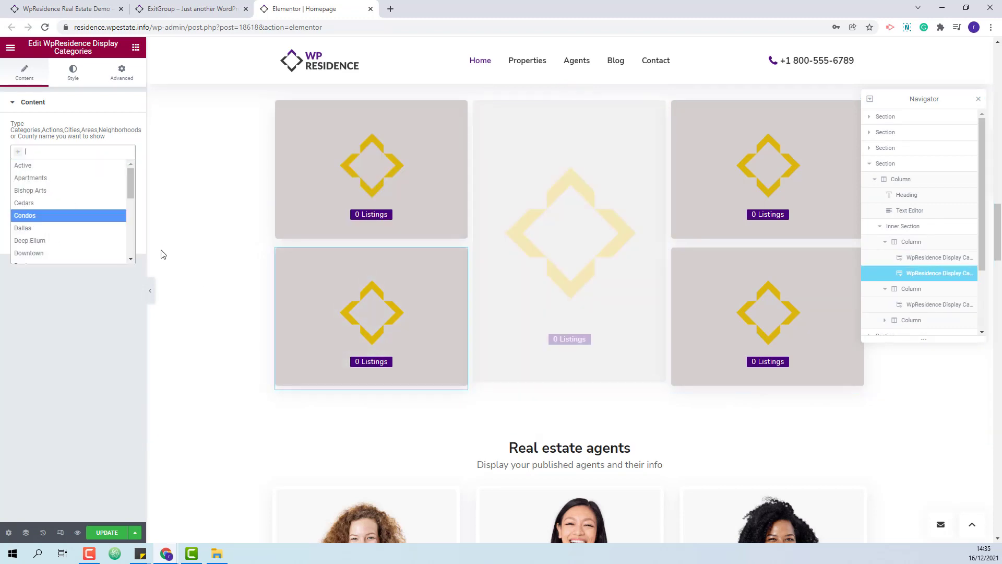
pyautogui.click(52, 224)
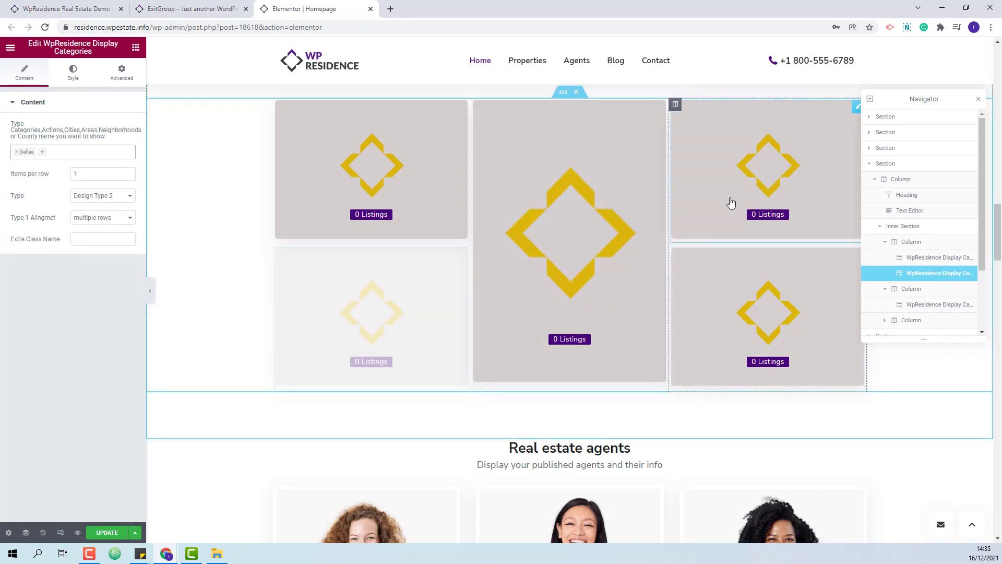
pyautogui.click(729, 202)
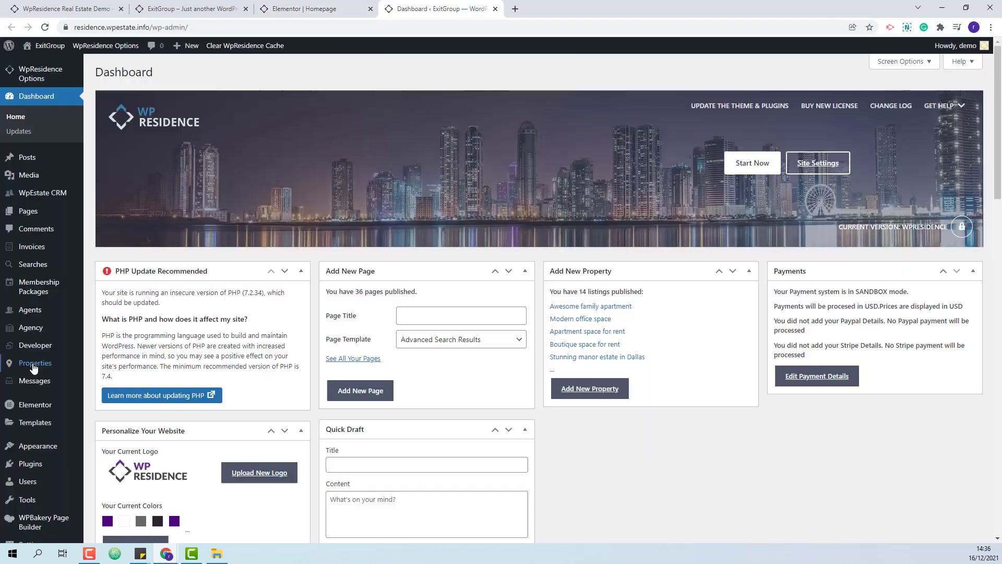
# Upload city2 as the featured image of the Apartments property category and update the category
pyautogui.moveTo(35, 366)
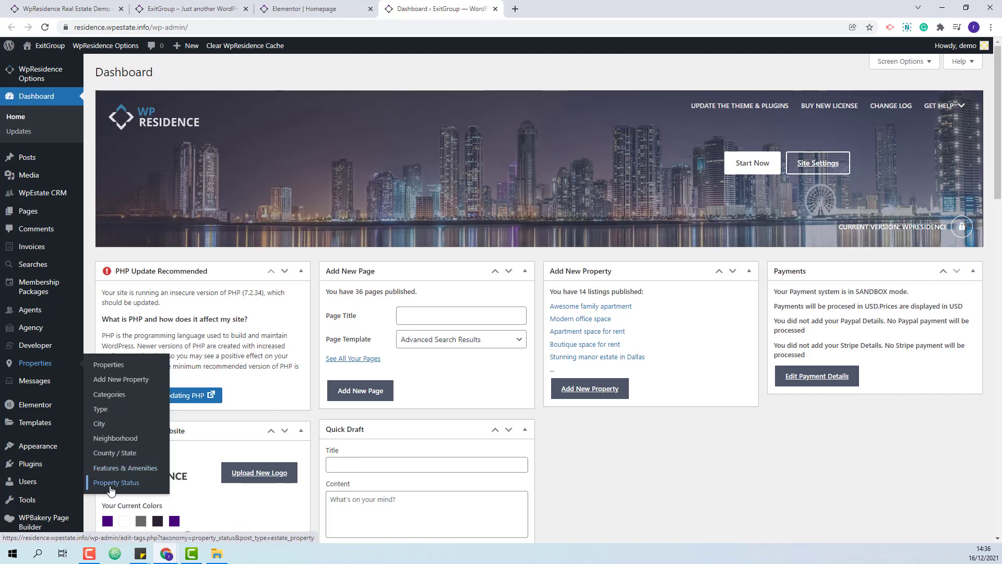
pyautogui.click(108, 397)
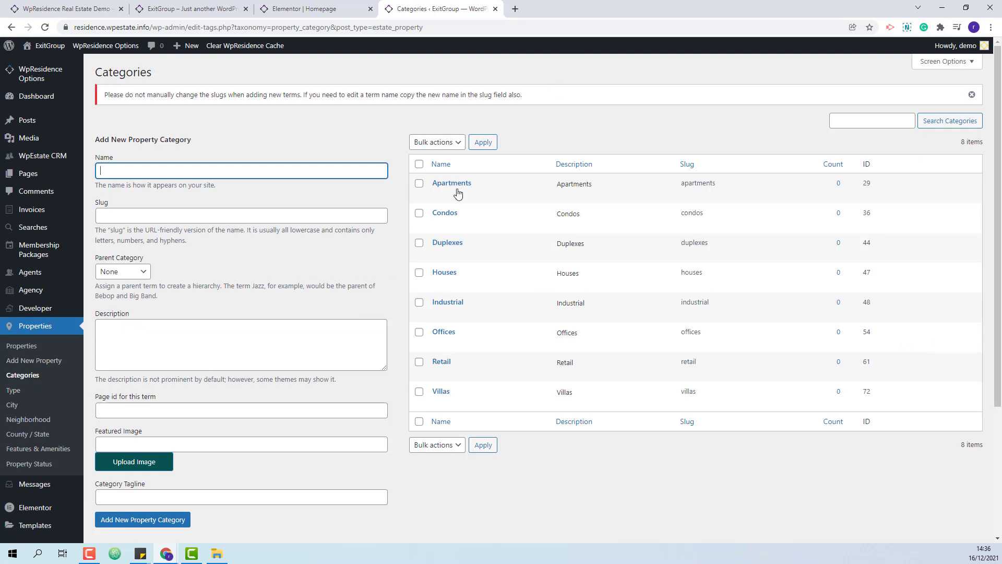
pyautogui.click(438, 195)
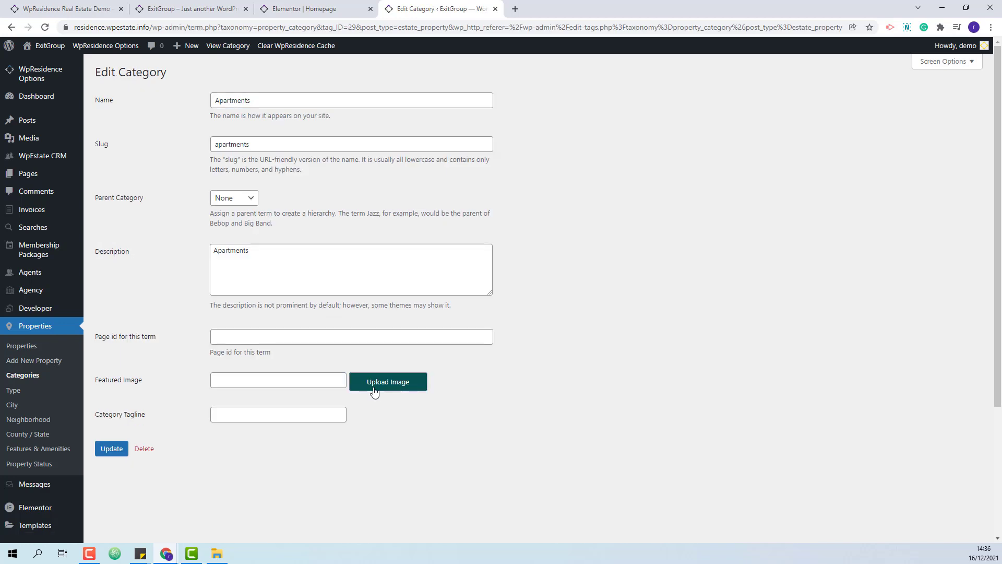
pyautogui.click(374, 387)
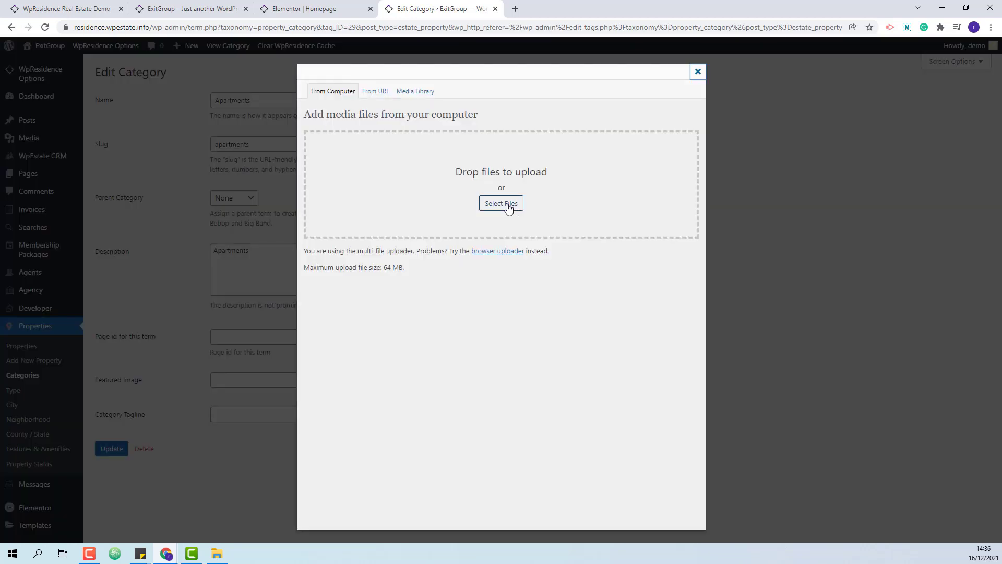
pyautogui.click(508, 208)
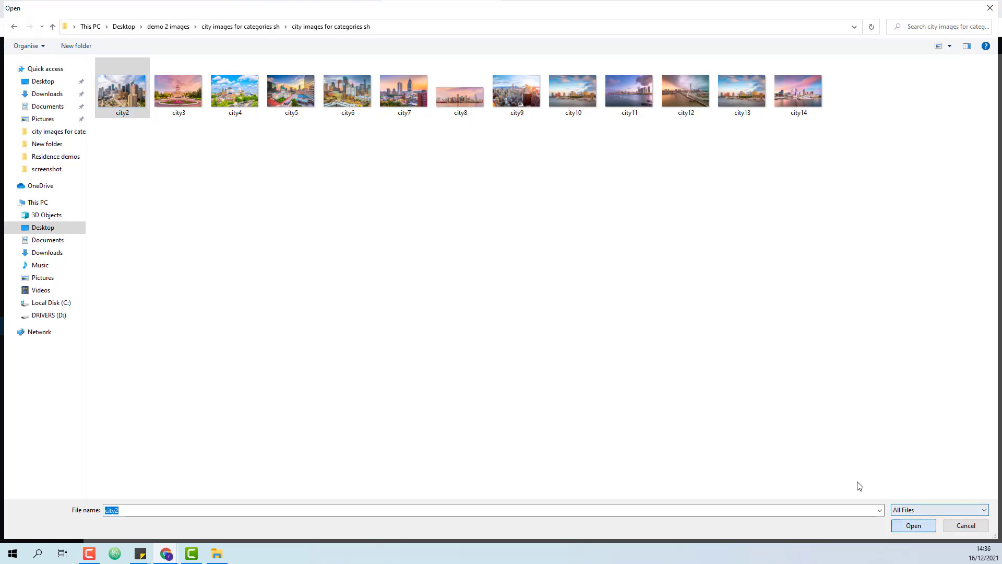
pyautogui.click(914, 526)
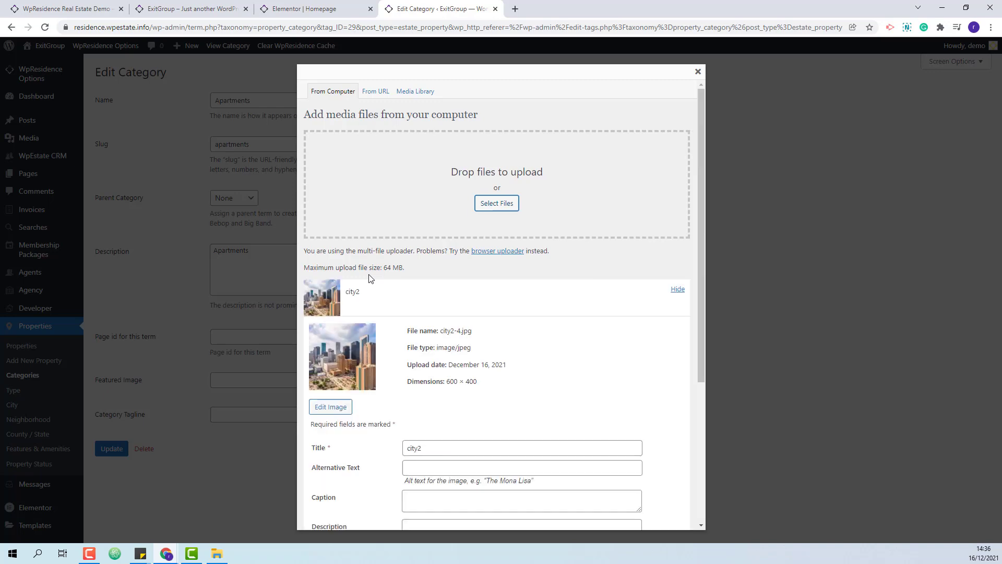
pyautogui.scroll(-4, 564, 291)
pyautogui.click(421, 483)
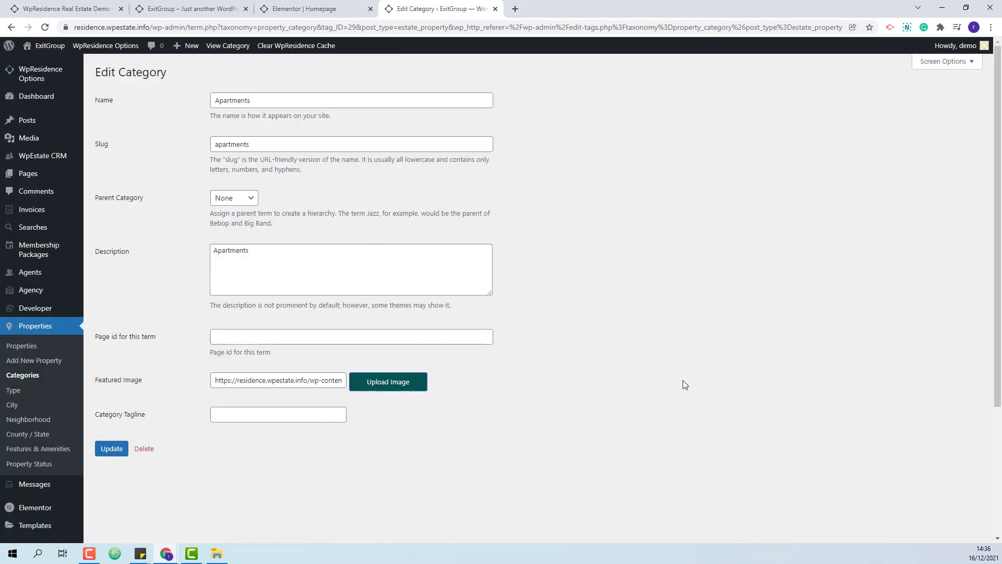
pyautogui.click(120, 450)
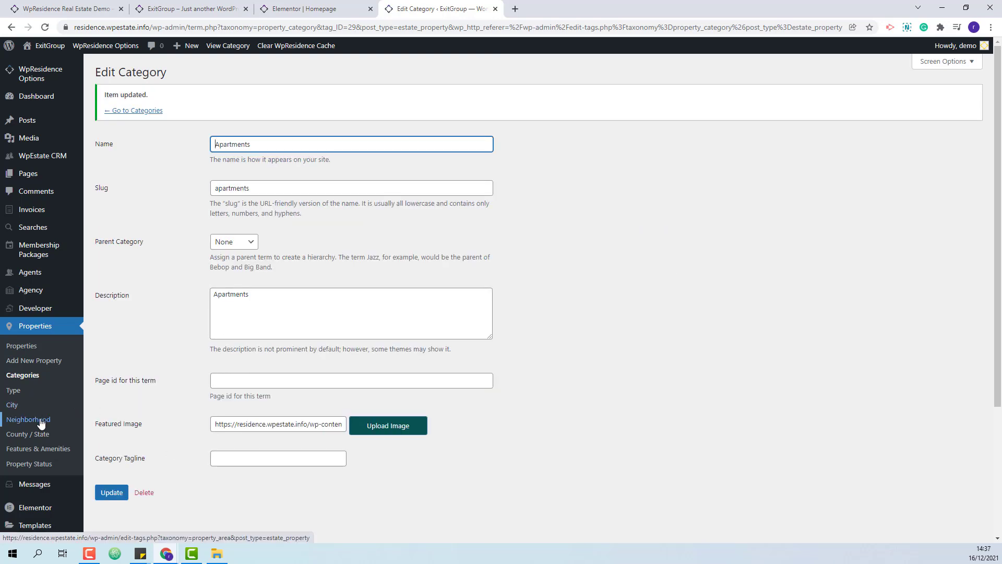
# Upload city3.jpg as the featured image of the Dallas property city and update it
pyautogui.click(13, 405)
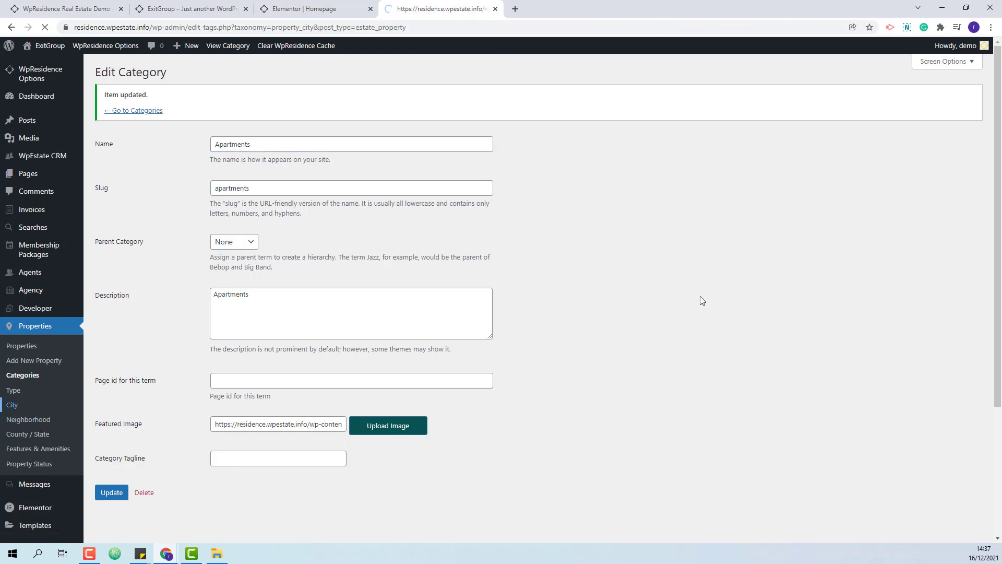
pyautogui.moveTo(439, 197)
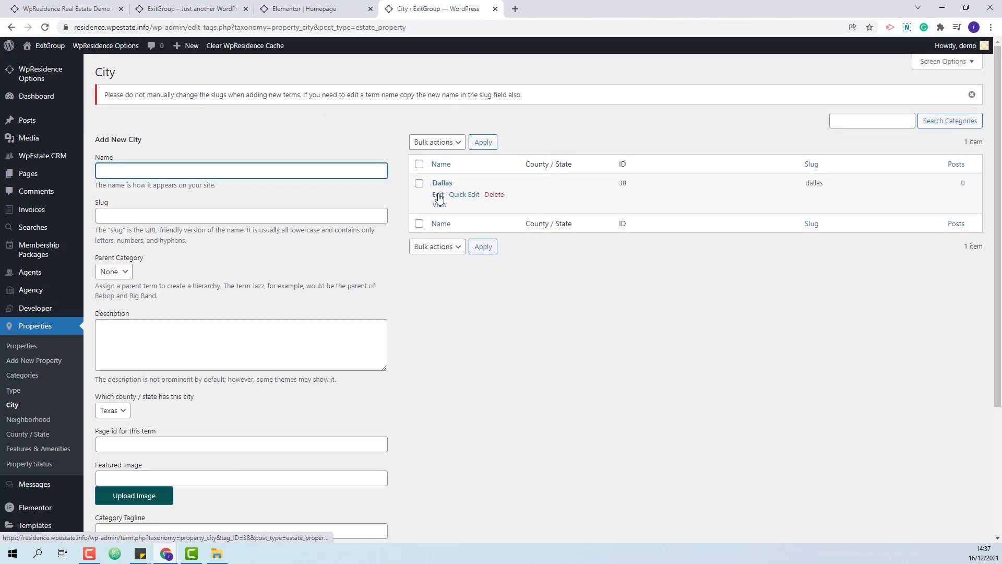
pyautogui.click(438, 195)
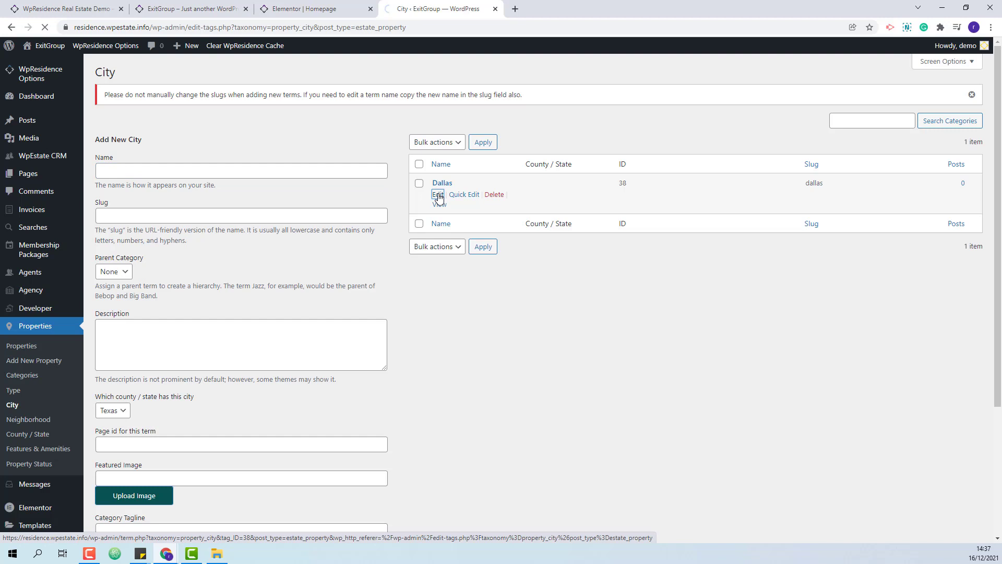
pyautogui.click(380, 424)
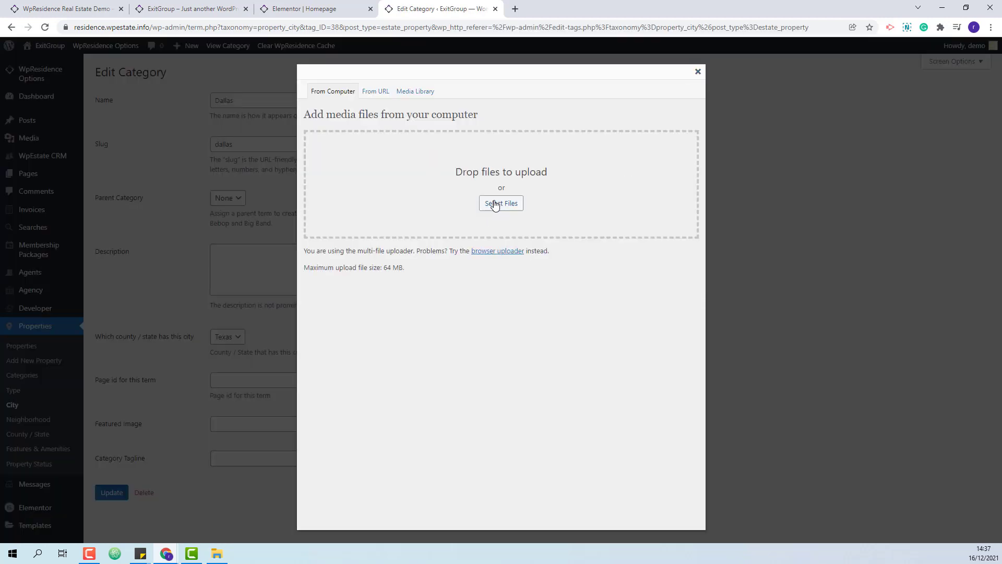
pyautogui.click(497, 203)
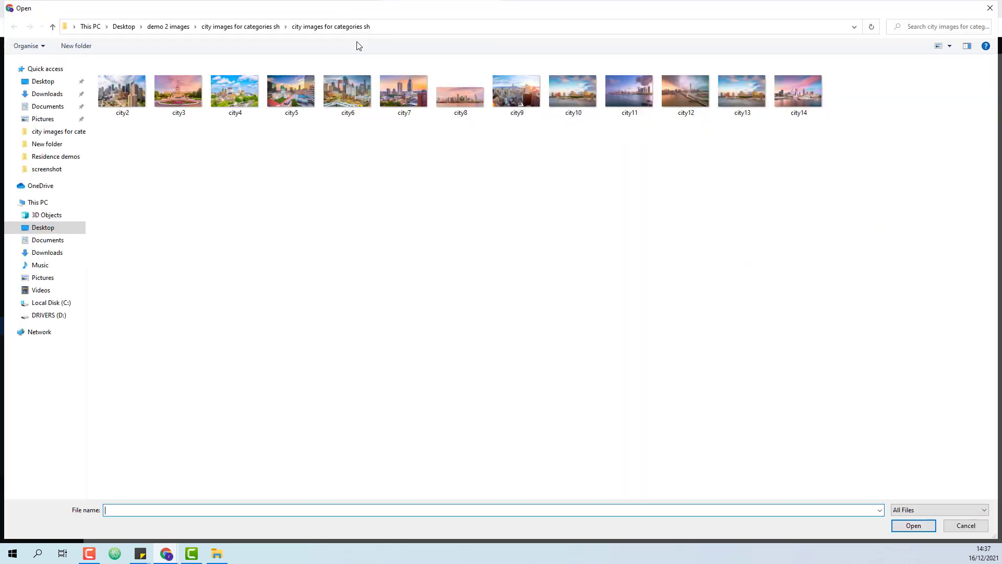
pyautogui.click(183, 97)
pyautogui.click(897, 527)
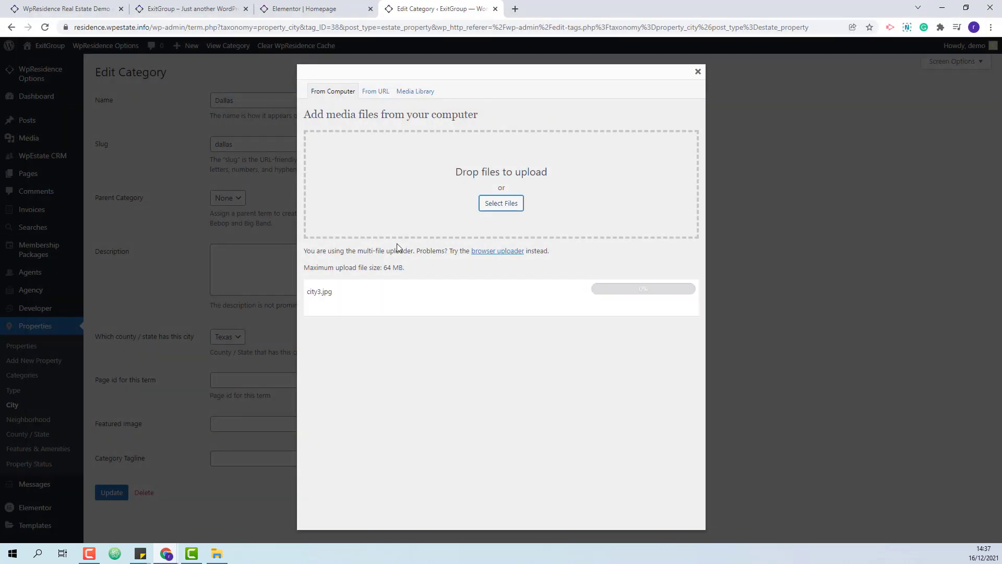
pyautogui.scroll(-4, 475, 282)
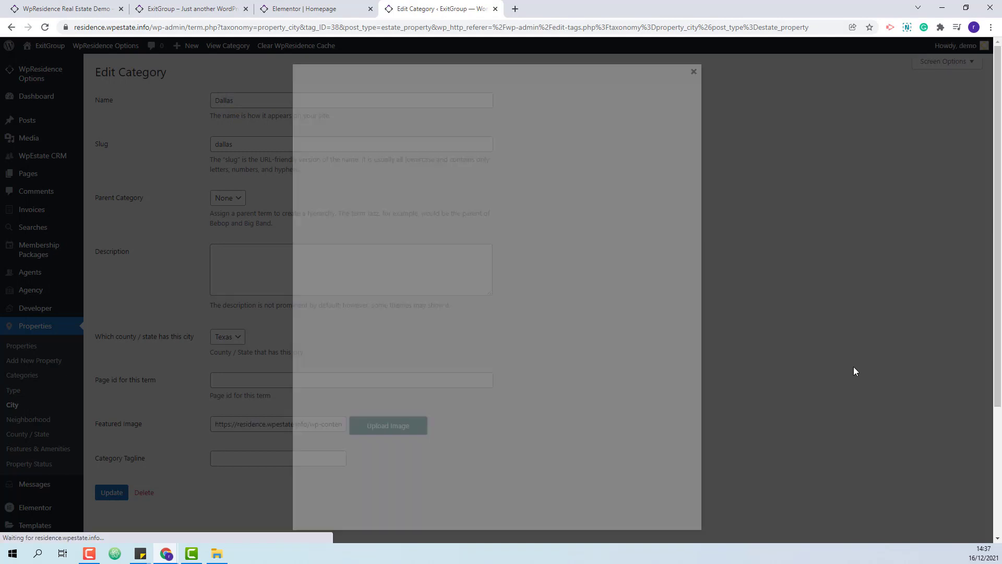
pyautogui.click(854, 366)
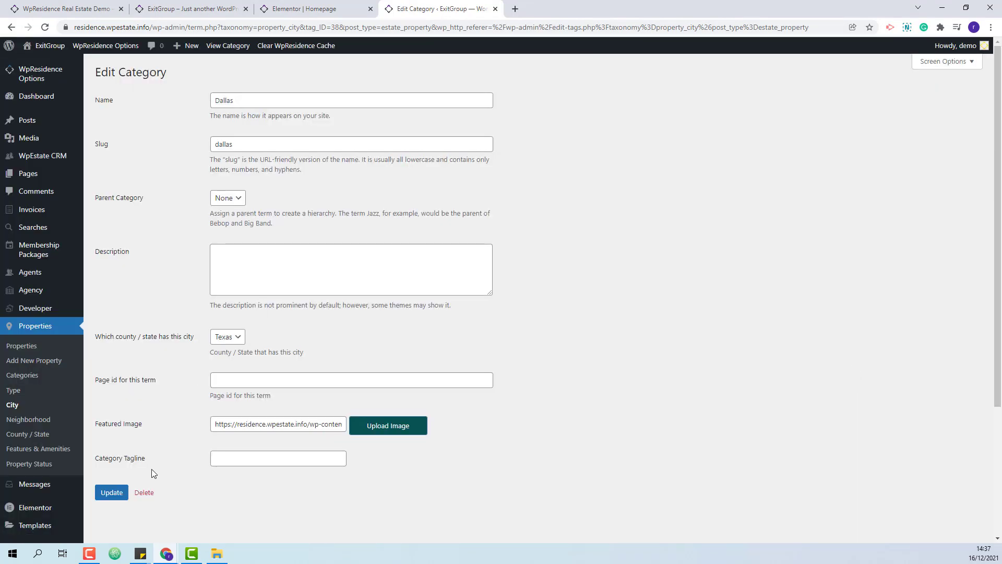
pyautogui.click(112, 493)
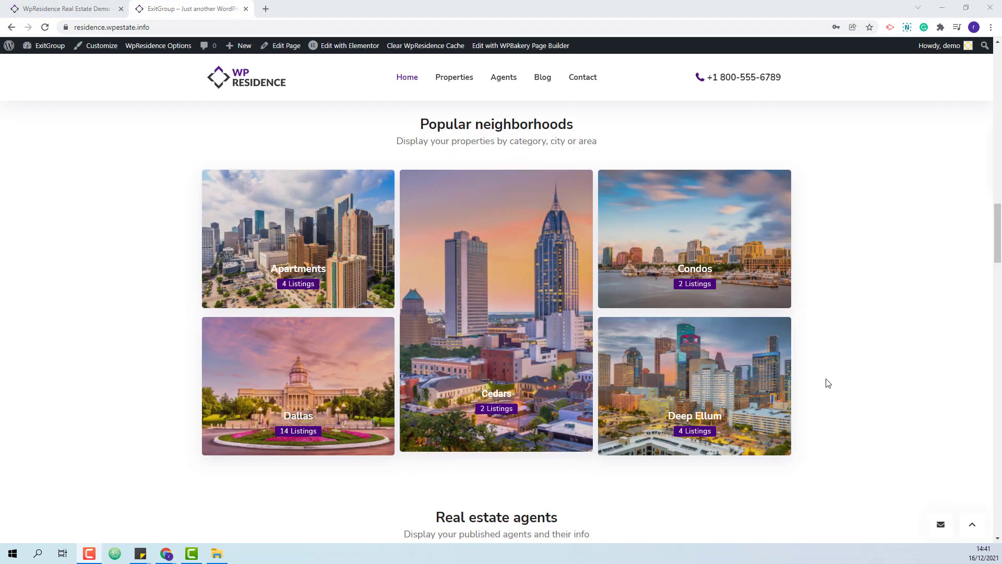
# Review the homepage from the Popular neighborhoods tiles through the agents, featured listing and contact form down to the footer
pyautogui.scroll(-15, 848, 331)
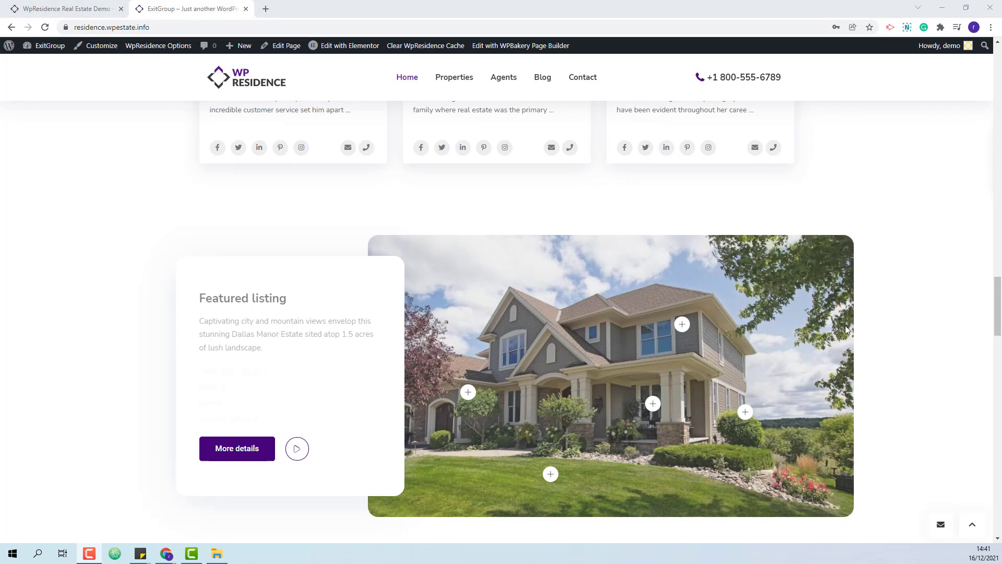
pyautogui.scroll(-10, 848, 330)
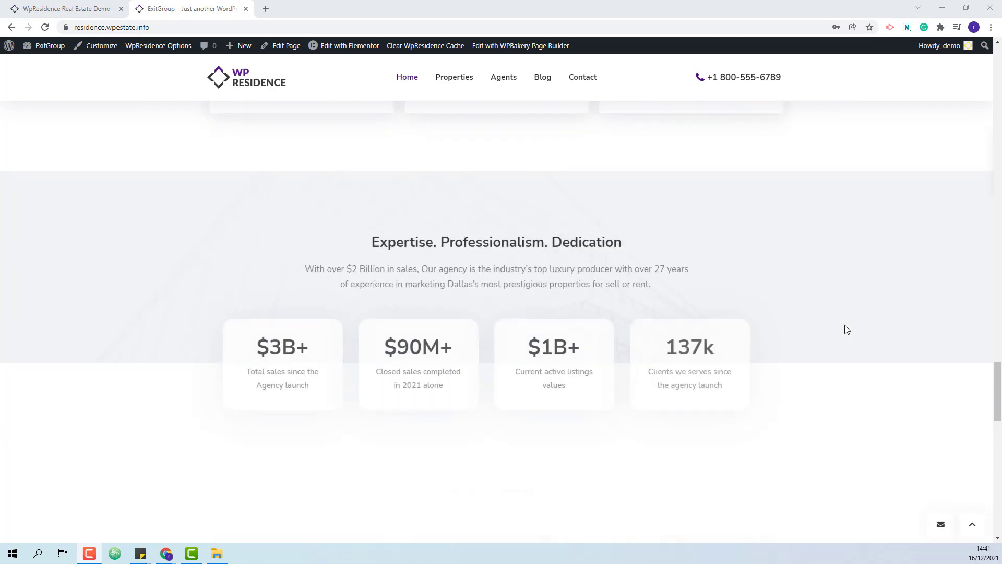
pyautogui.scroll(-10, 847, 330)
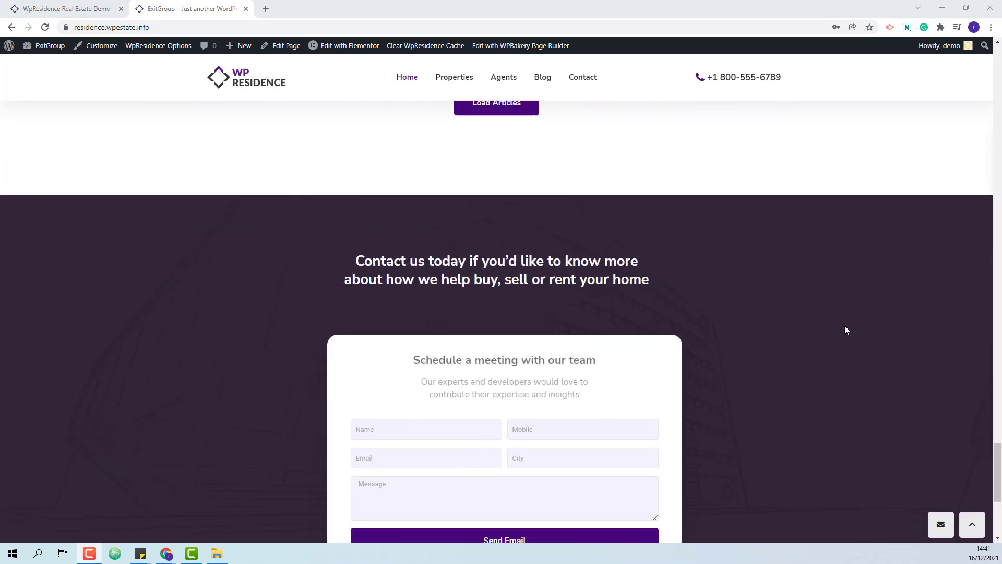
pyautogui.scroll(-2, 847, 330)
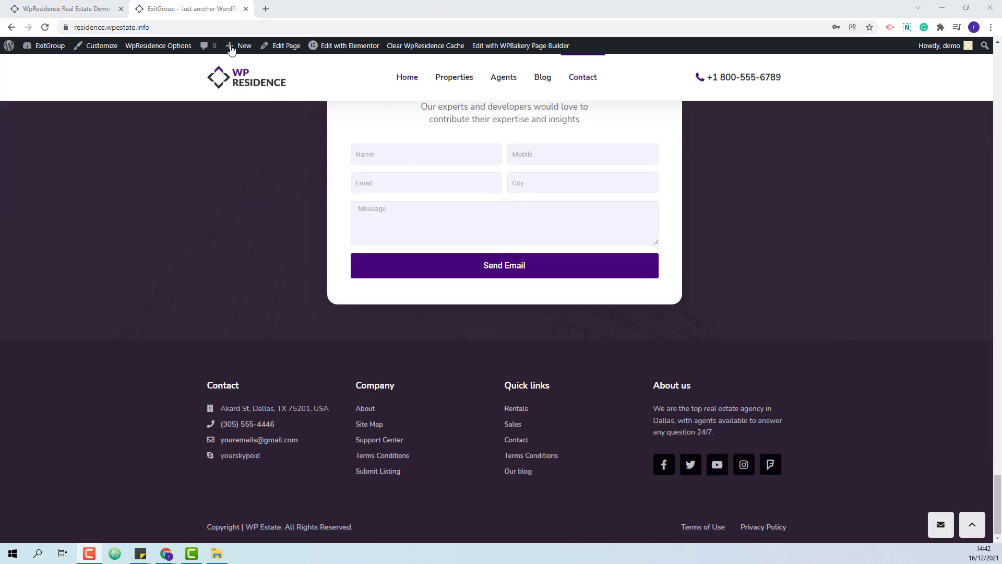
# Open the WpResidence Options in a new tab and set the map system to google maps
pyautogui.rightClick(168, 47)
pyautogui.click(198, 54)
pyautogui.hotkey('ctrl', 'Tab')
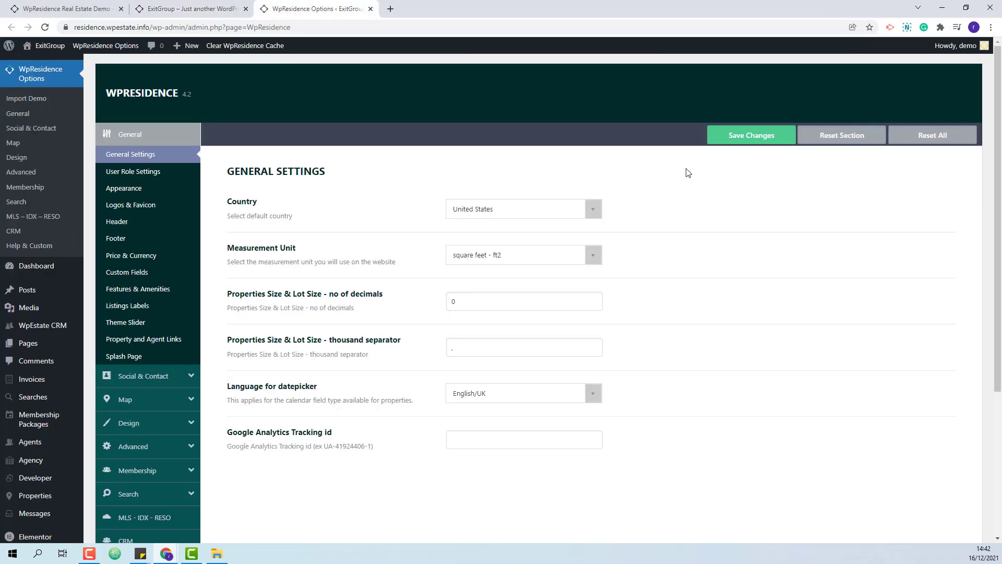
pyautogui.click(138, 401)
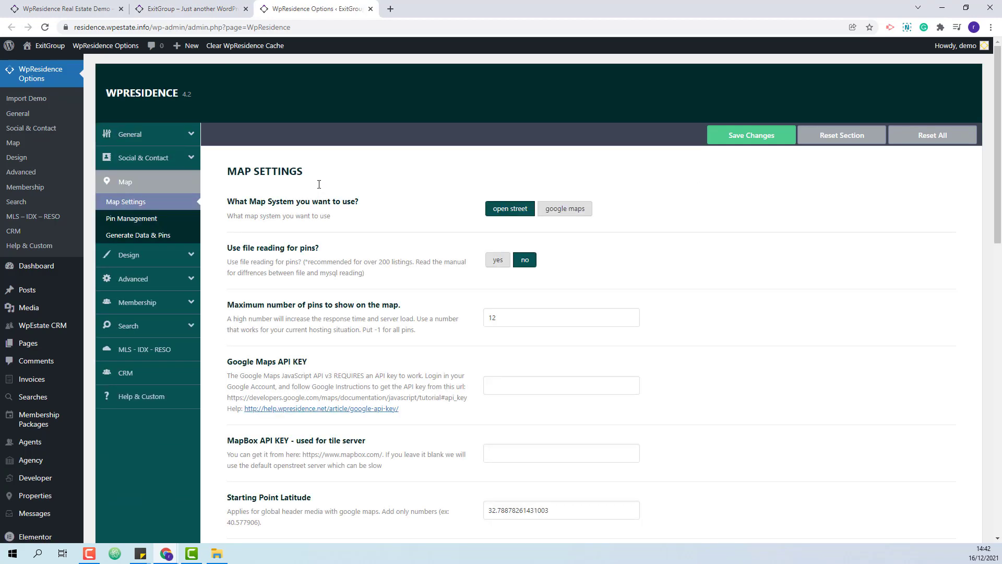
pyautogui.click(558, 212)
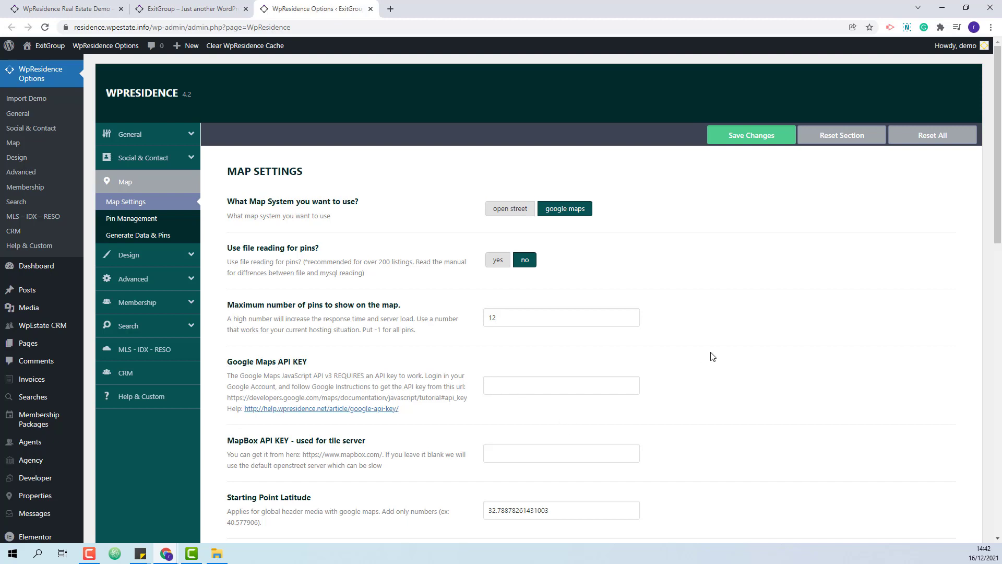
# Examine the Advanced Search Form settings, including the search type, price slider and amenities options
pyautogui.click(127, 325)
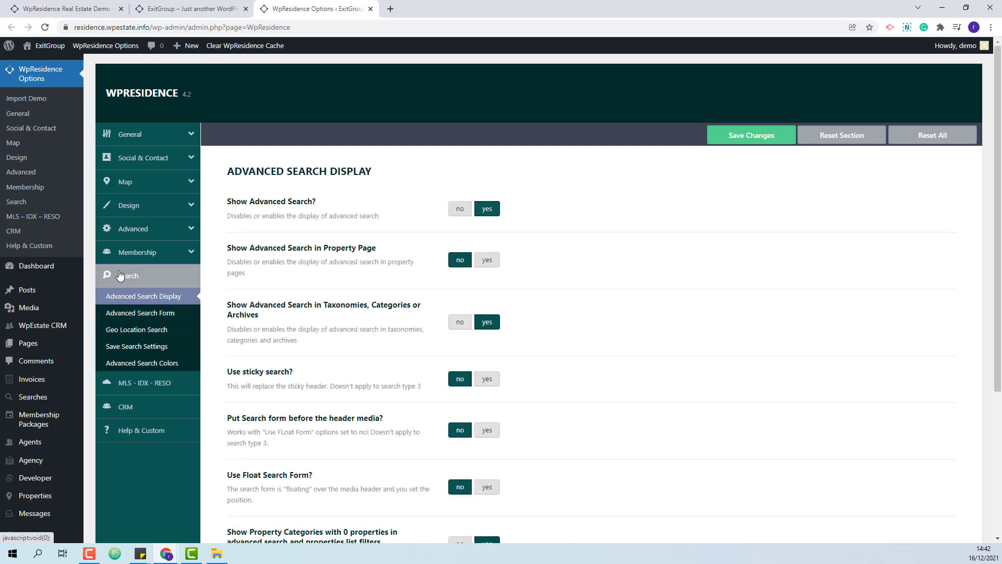
pyautogui.click(140, 315)
pyautogui.scroll(-4, 525, 412)
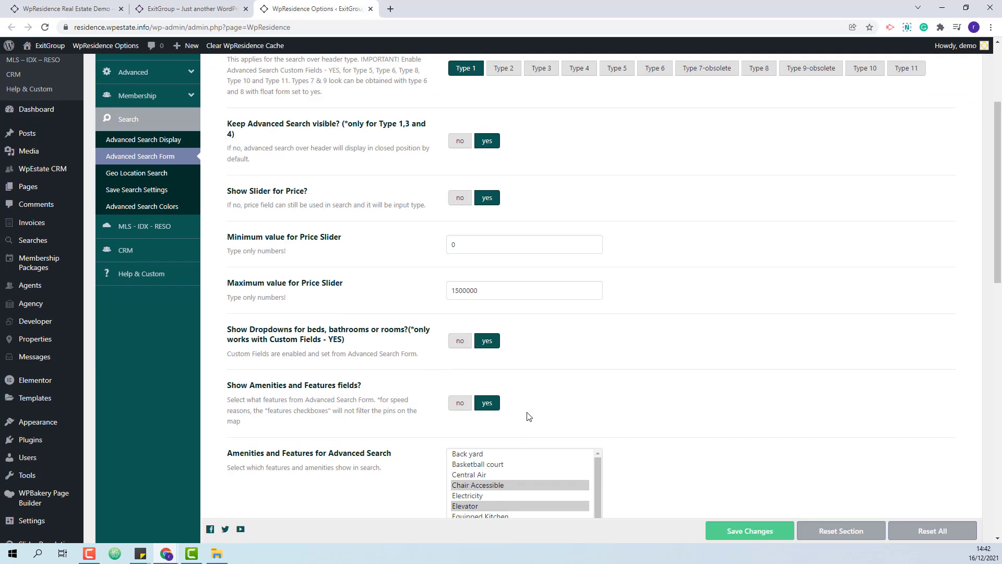
pyautogui.scroll(4, 529, 416)
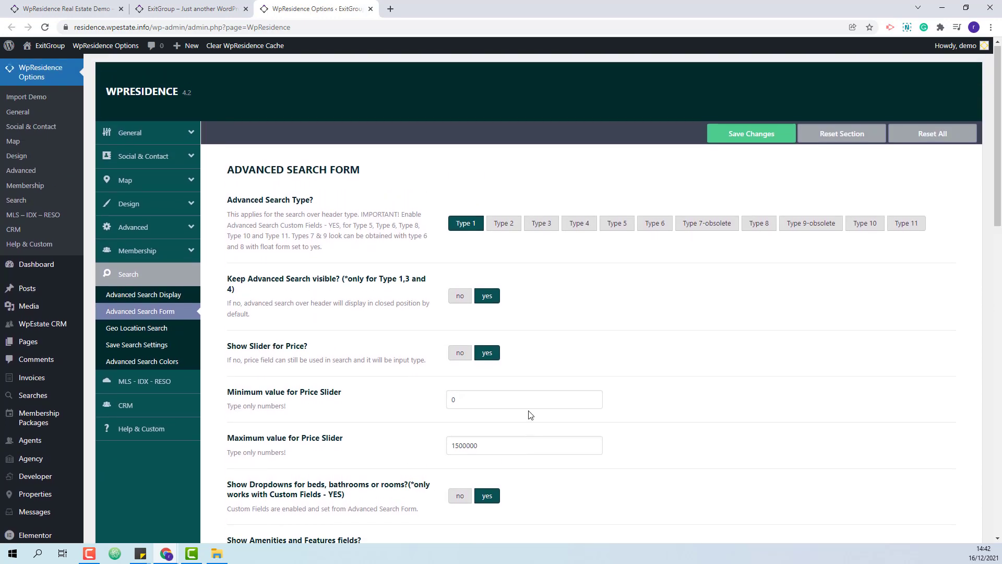
pyautogui.scroll(-5, 169, 250)
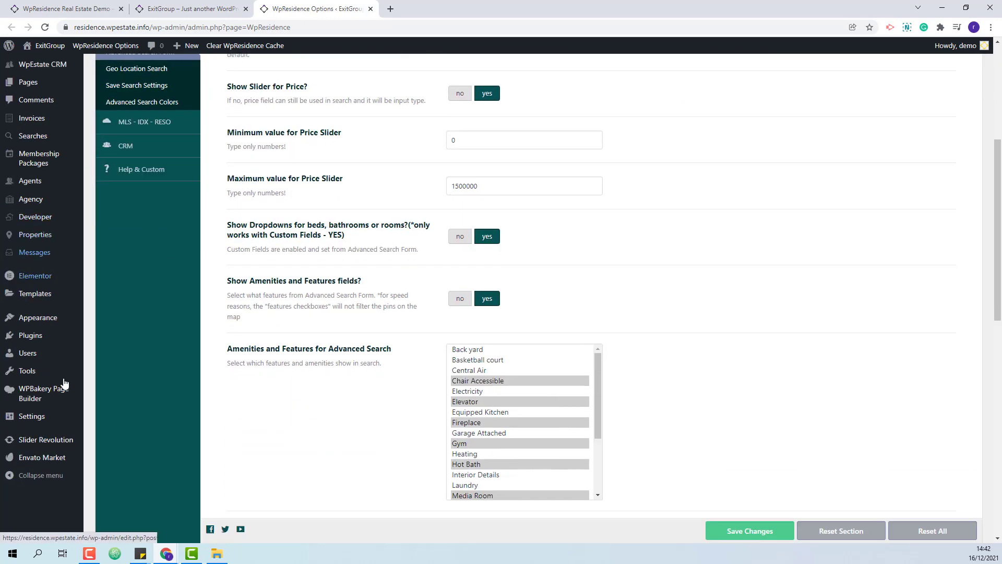
# Choose the Post name structure in the site's permalink settings
pyautogui.moveTo(40, 420)
pyautogui.click(112, 487)
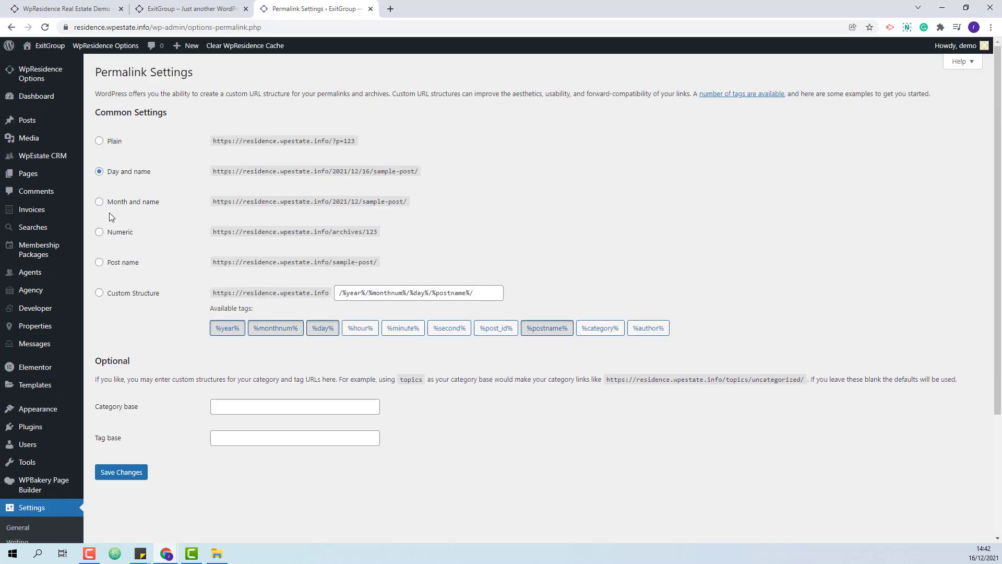
pyautogui.click(99, 263)
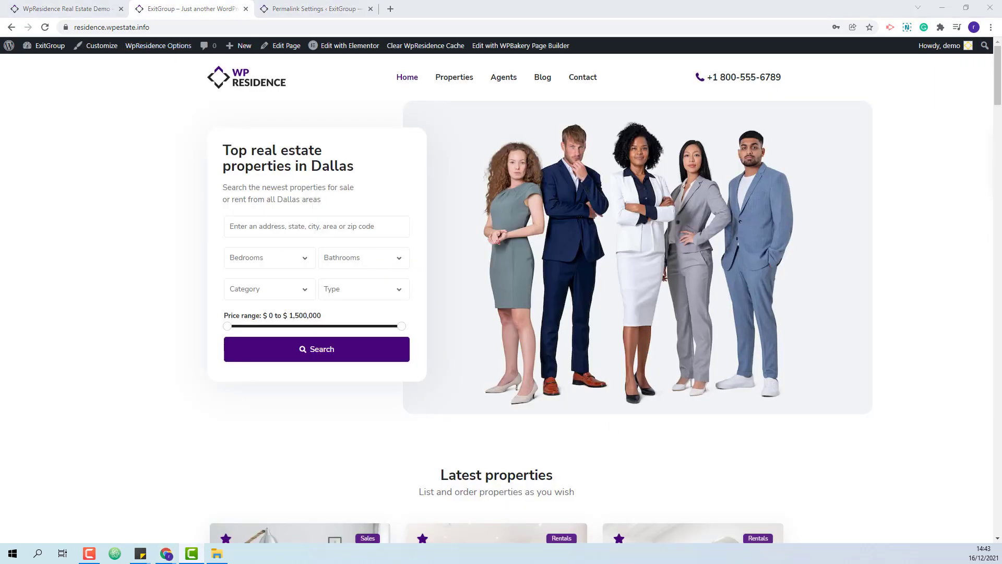
# Open the homepage in Elementor in a new tab and switch to it
pyautogui.rightClick(342, 50)
pyautogui.click(359, 54)
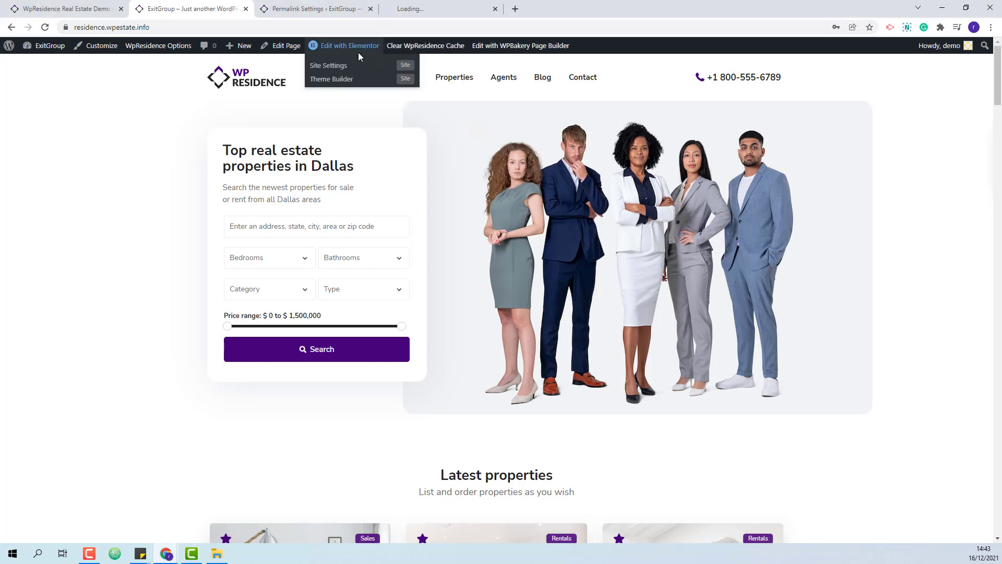
pyautogui.click(430, 10)
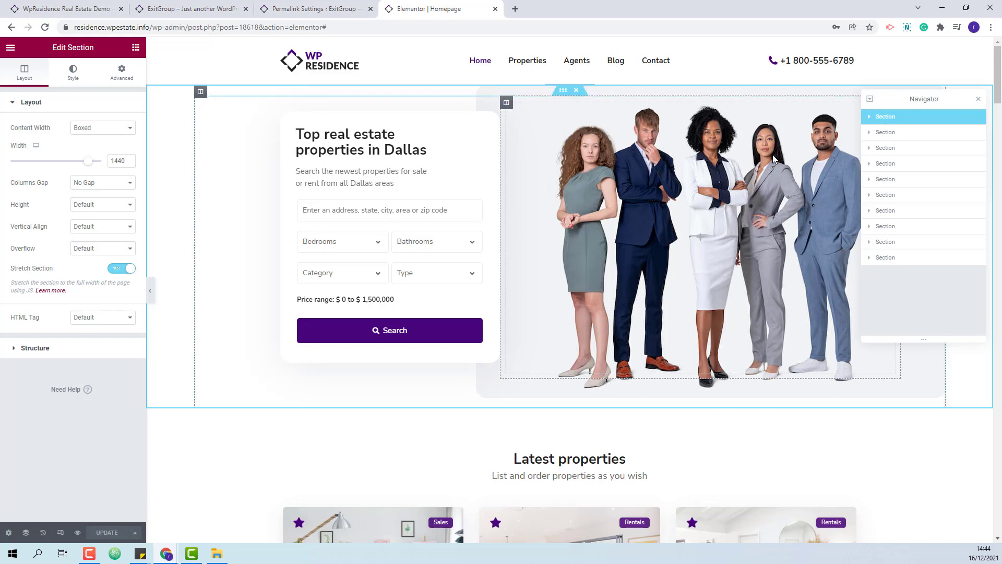
# Expand the first homepage section's structure, view its hero image settings, and select its Search Form Builder widget for editing
pyautogui.click(869, 116)
pyautogui.click(891, 151)
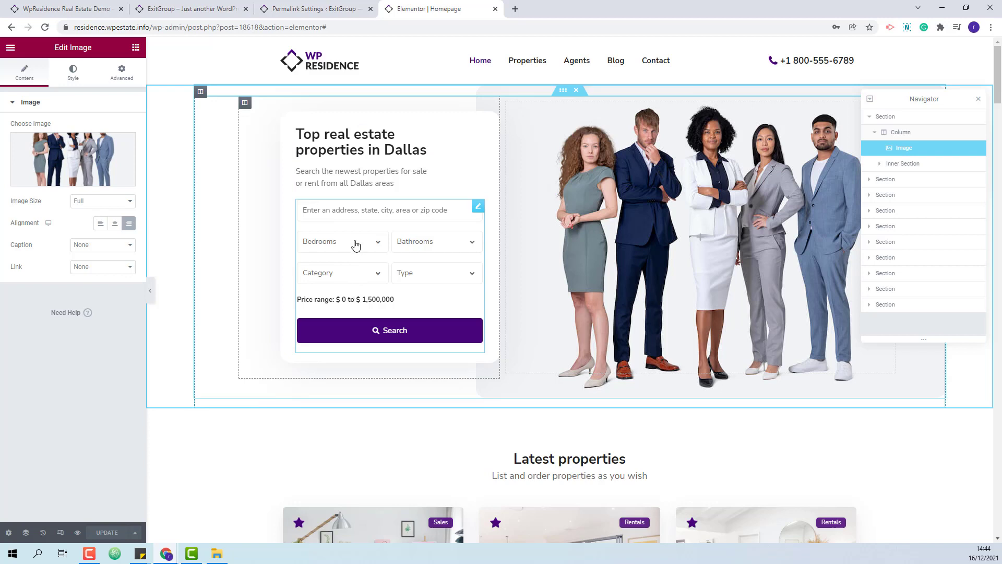
pyautogui.click(880, 164)
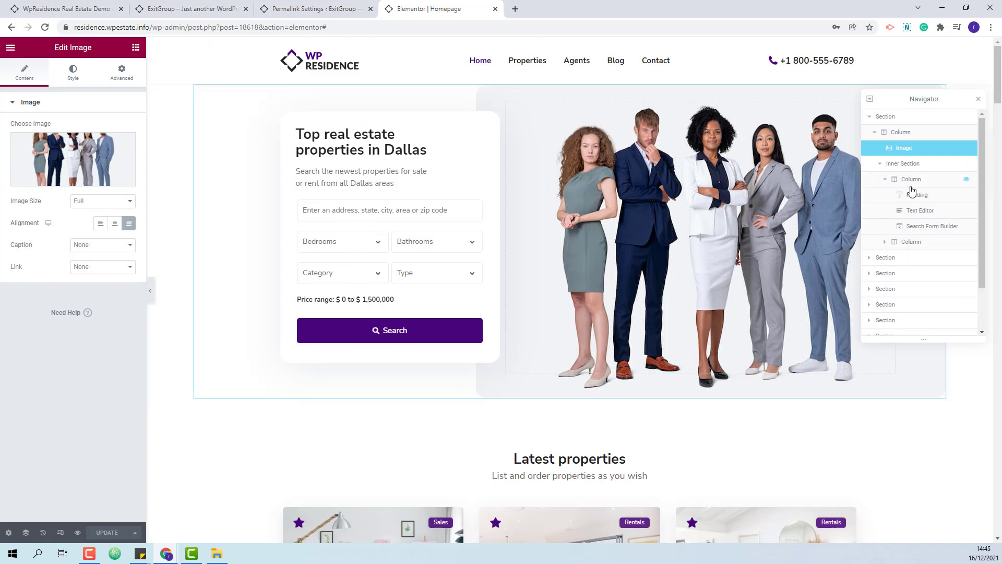
pyautogui.click(329, 240)
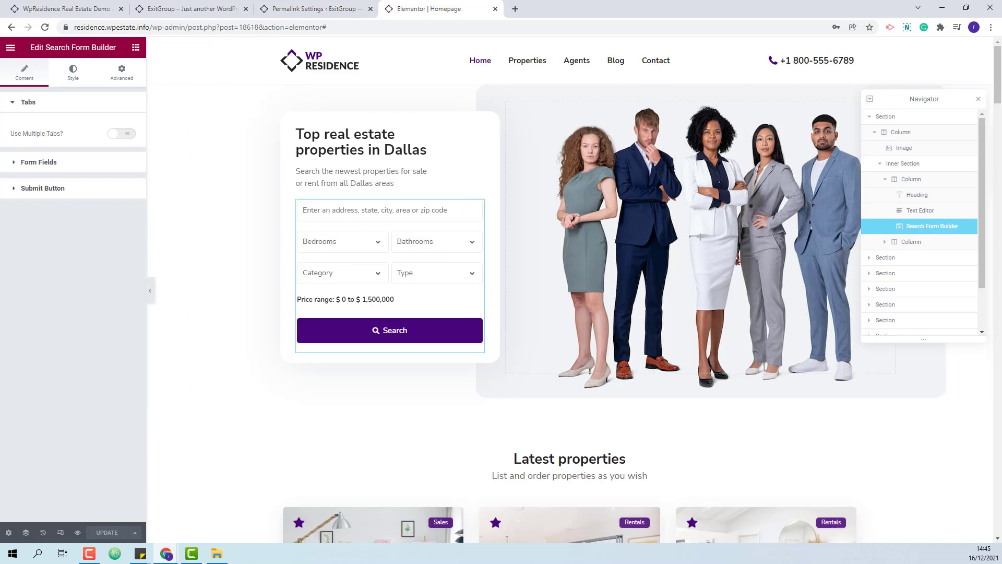
# Display the form fields of the homepage's Search Form Builder widget
pyautogui.click(75, 164)
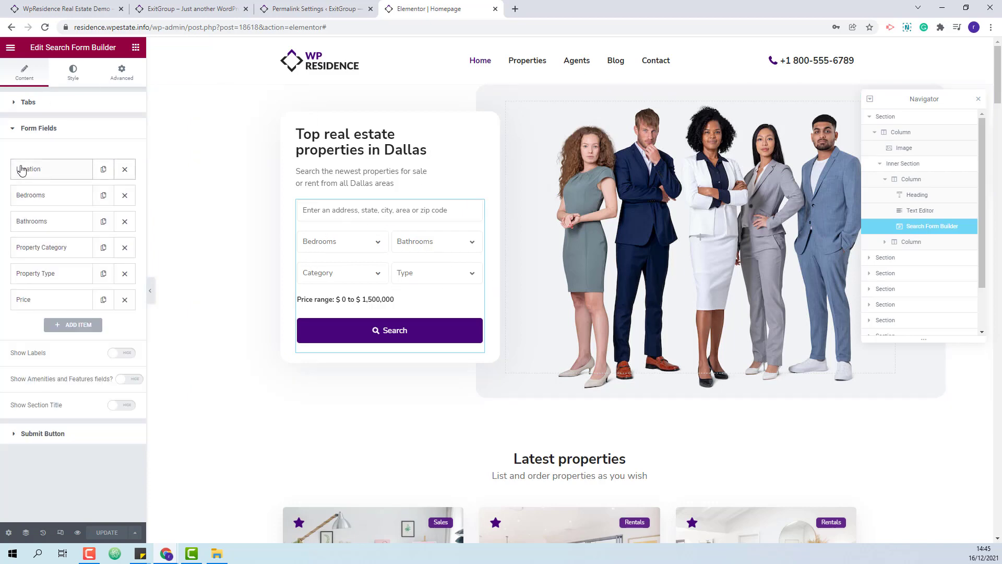
pyautogui.scroll(-3, 601, 214)
pyautogui.scroll(-15, 601, 214)
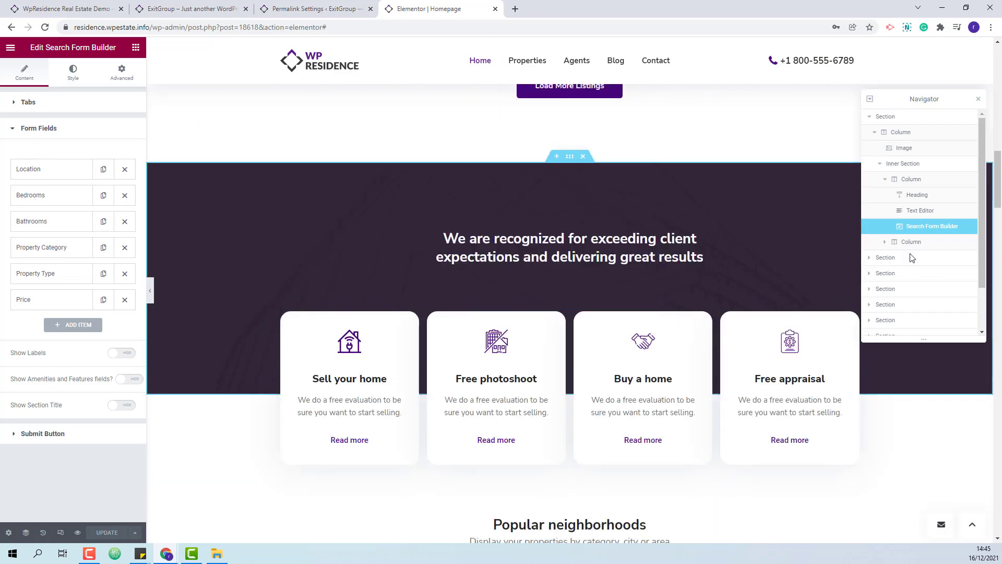
# View the background style settings of the "We are recognized for exceeding client expectations" section and open its "Sell your home" icon for editing
pyautogui.click(880, 262)
pyautogui.click(883, 273)
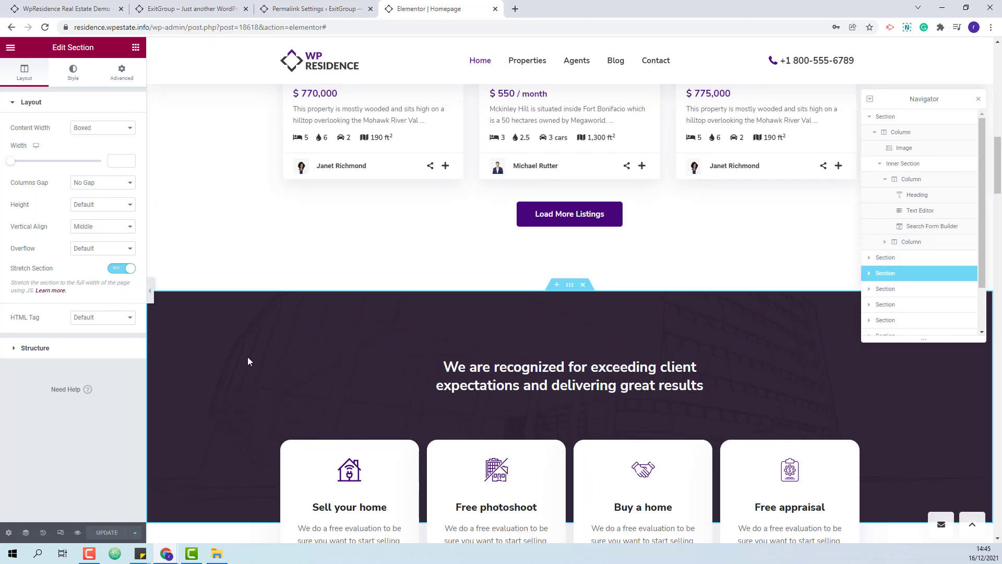
pyautogui.click(71, 78)
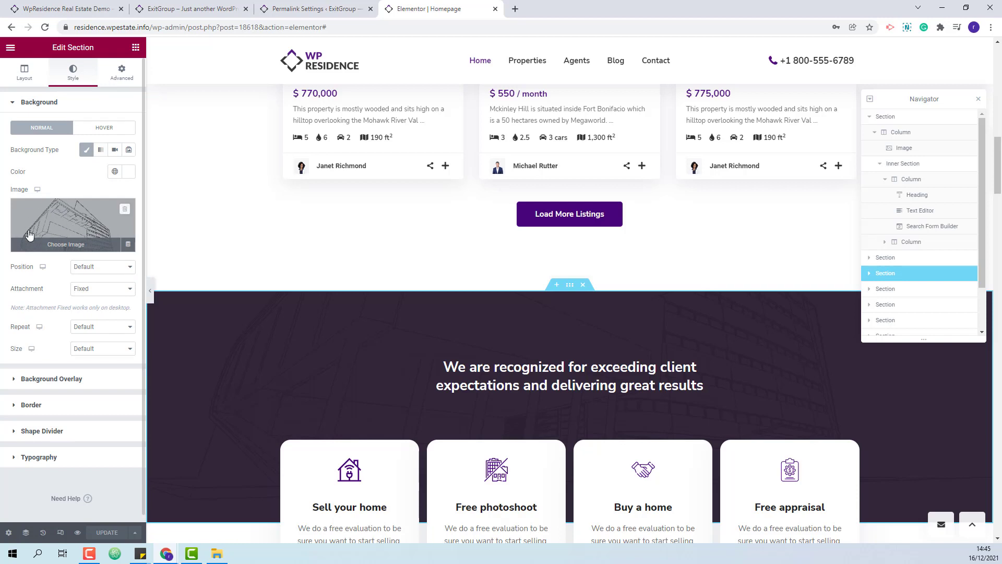
pyautogui.scroll(-2, 380, 277)
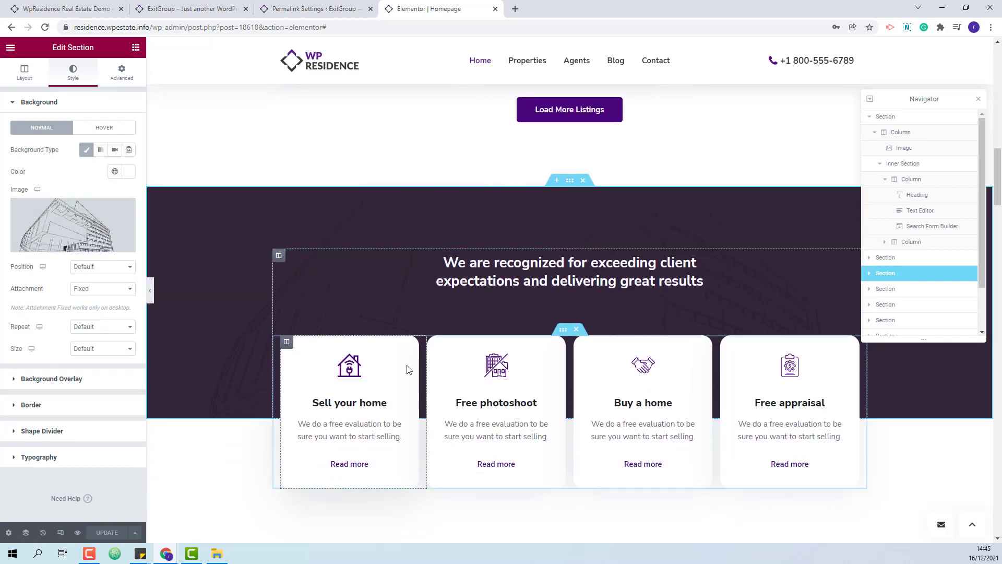
pyautogui.click(350, 371)
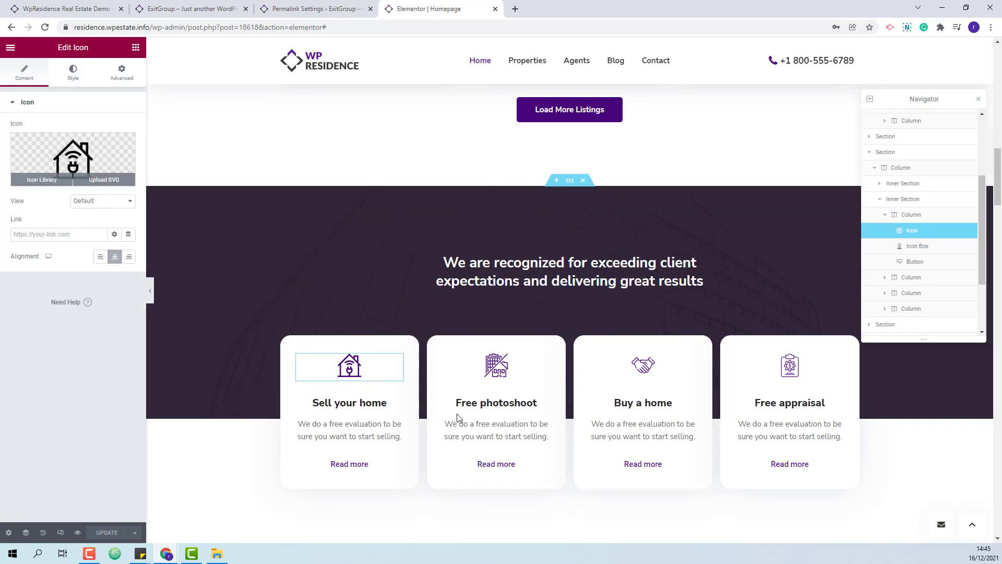
# Open the Featured listing's Wpresidence HotSpots widget for editing and view its list of hotspot items
pyautogui.scroll(-7, 736, 162)
pyautogui.scroll(-13, 736, 162)
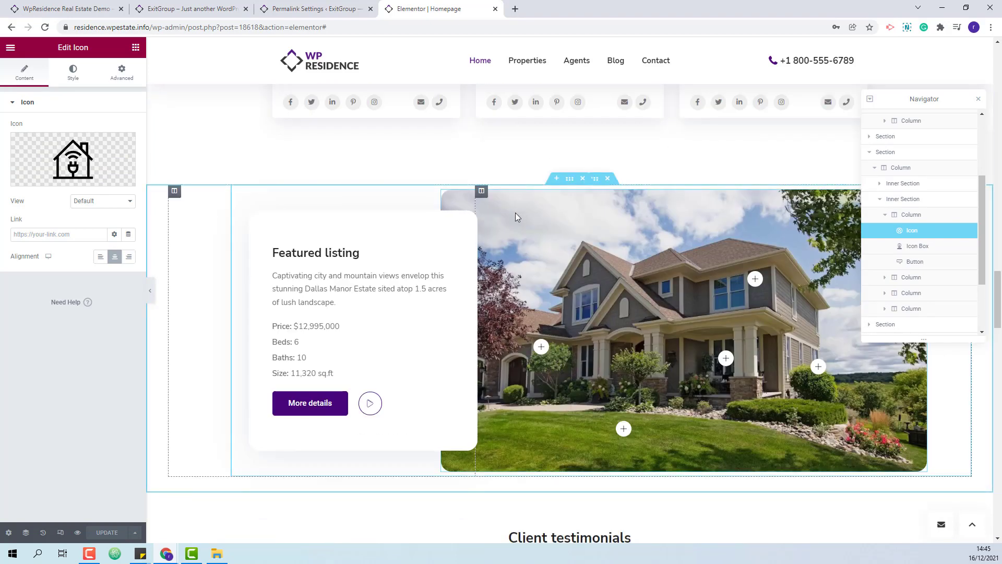
pyautogui.click(515, 213)
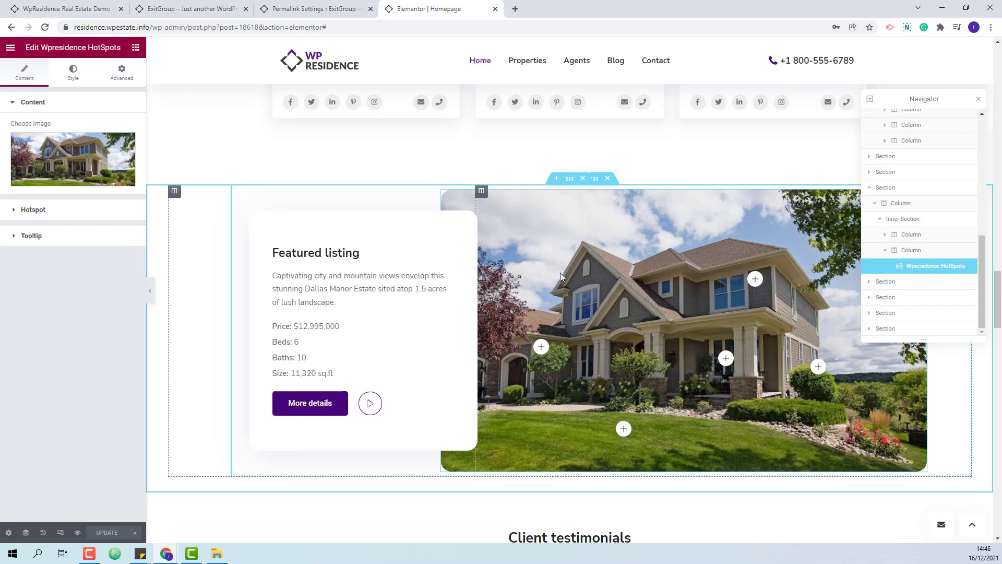
pyautogui.moveTo(65, 168)
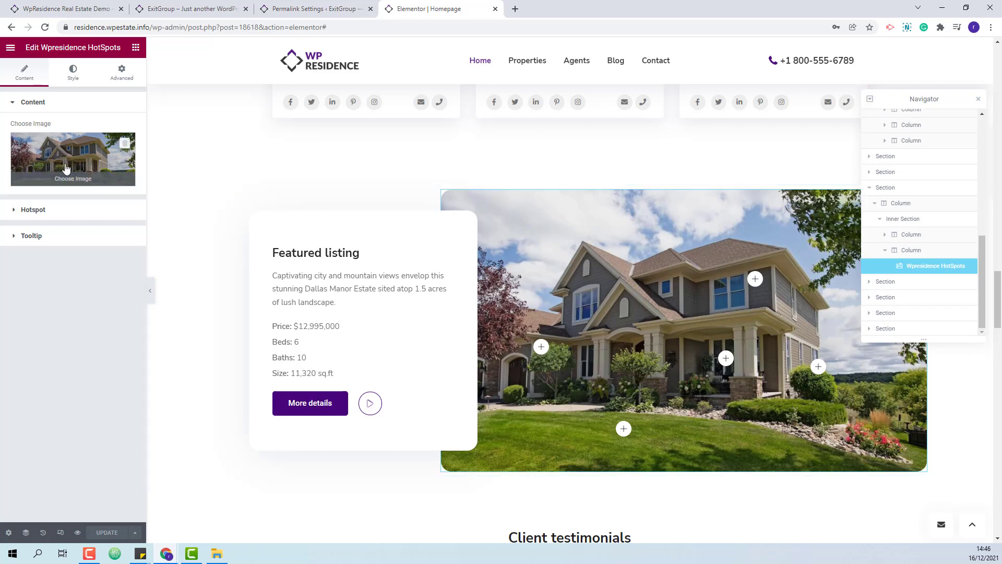
pyautogui.click(34, 212)
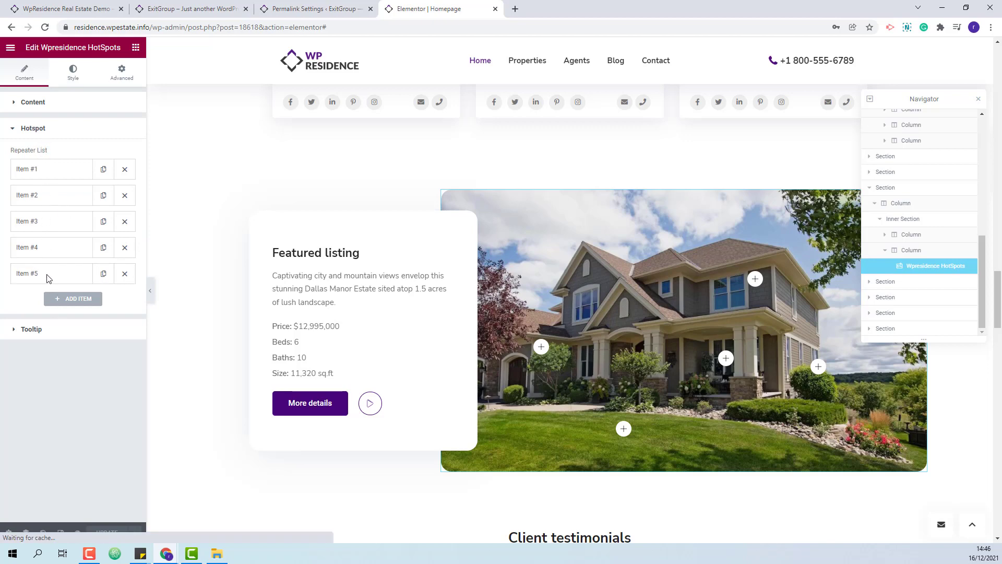
# View the settings of the "Excellent team!" testimonial and the "$3B+" total sales heading
pyautogui.scroll(-8, 437, 156)
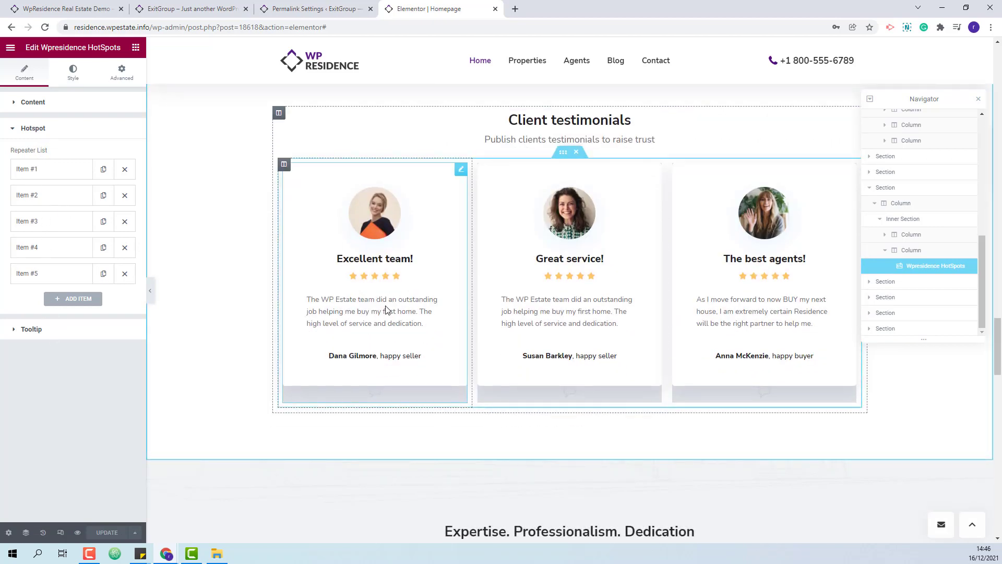
pyautogui.click(386, 311)
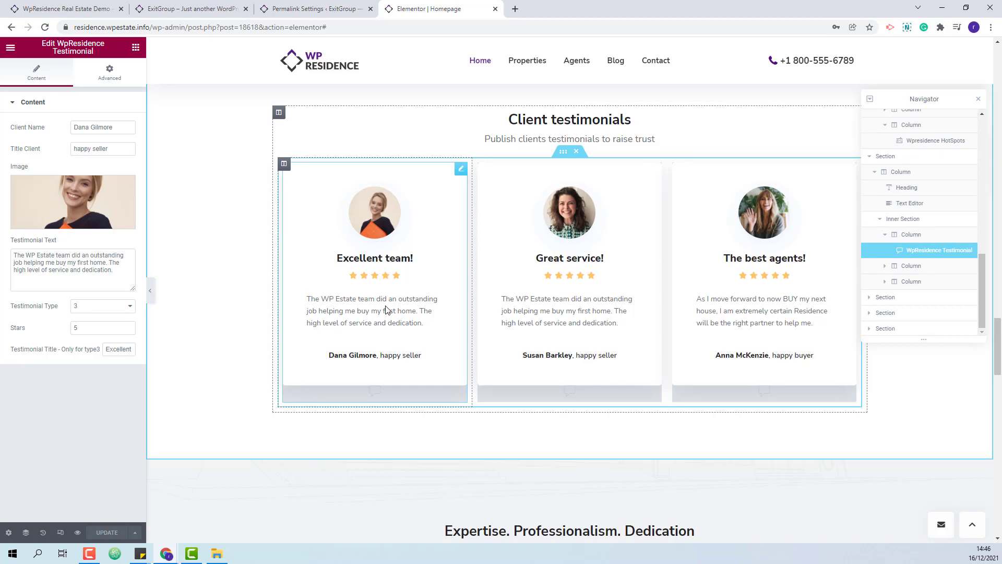
pyautogui.scroll(-7, 386, 310)
pyautogui.click(391, 270)
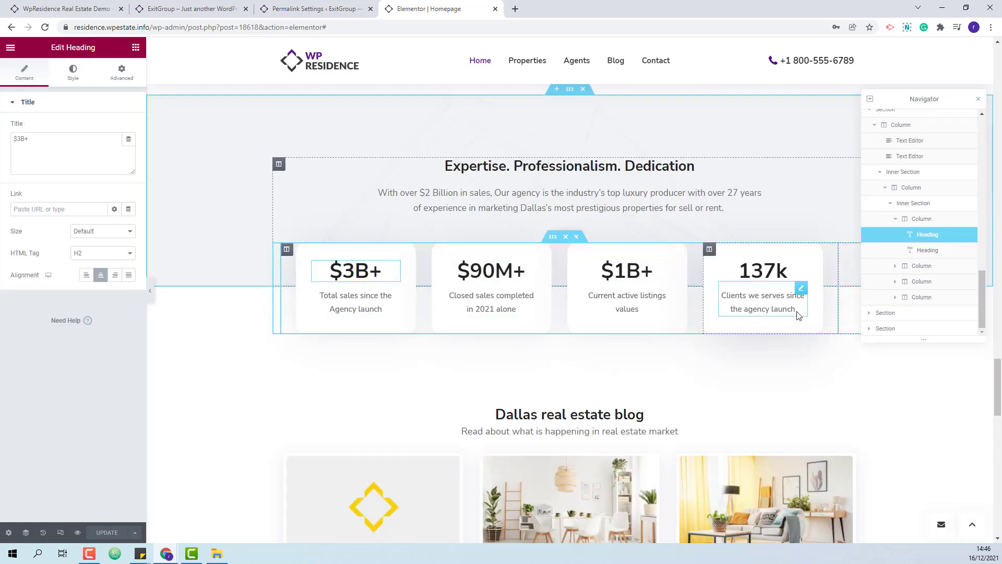
# View the contact section's background settings and the field list of its Contact Form Builder
pyautogui.scroll(-7, 437, 335)
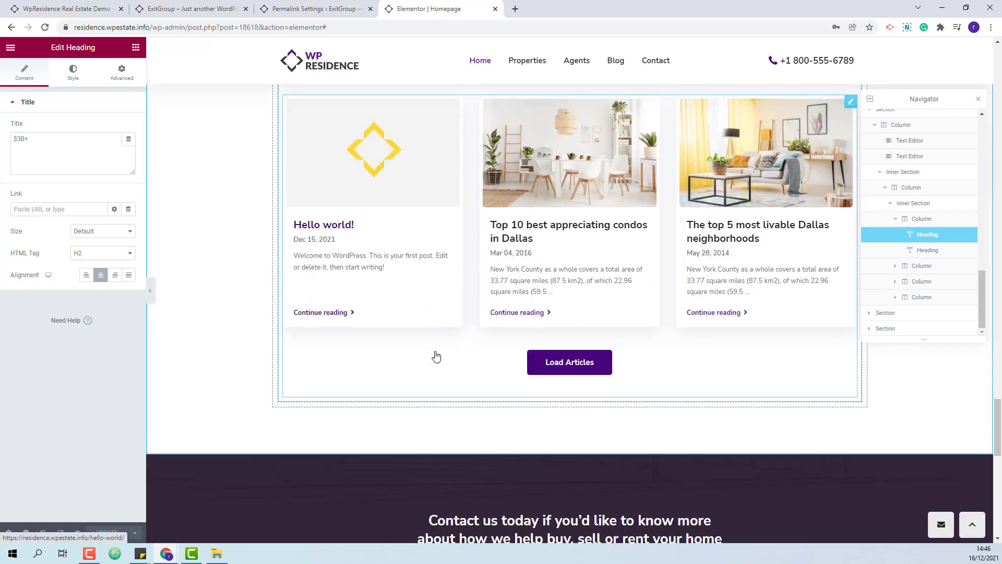
pyautogui.scroll(-4, 436, 357)
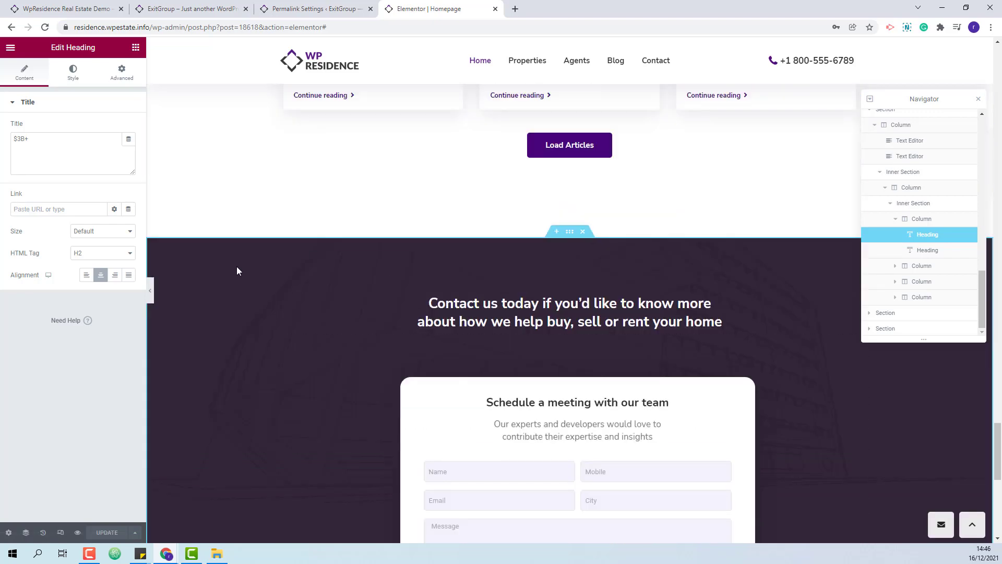
pyautogui.click(221, 386)
pyautogui.scroll(-2, 246, 382)
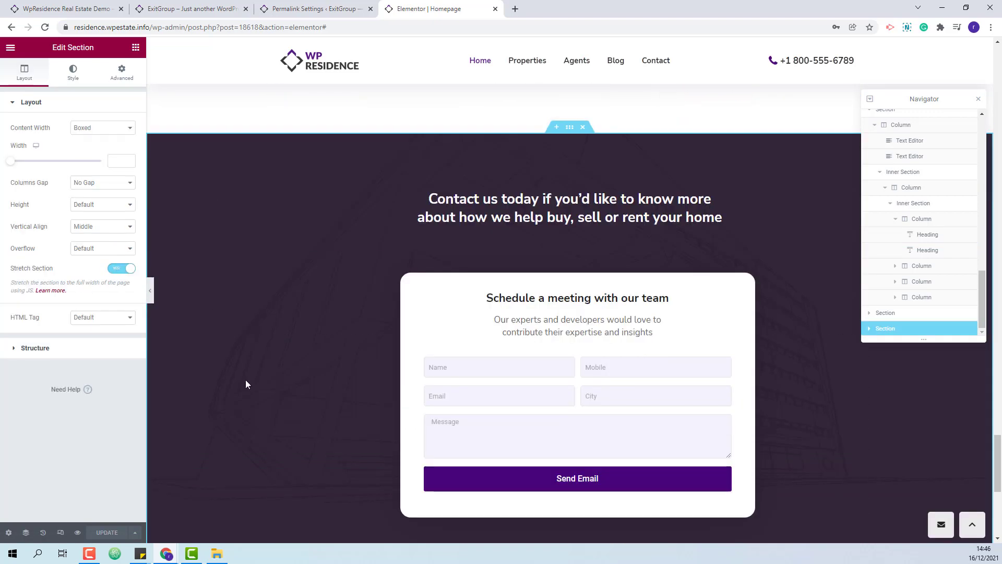
pyautogui.click(73, 77)
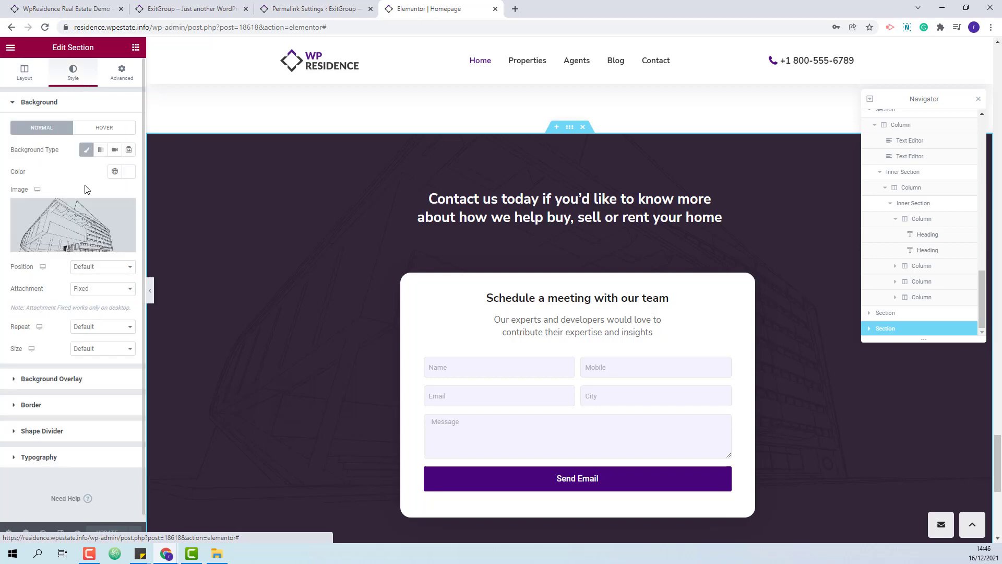
pyautogui.click(470, 329)
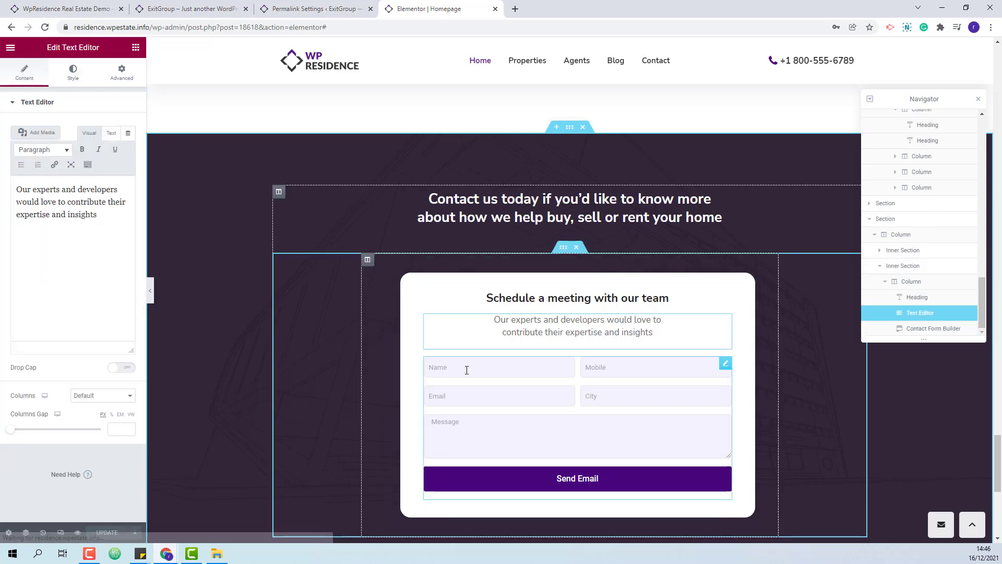
pyautogui.click(629, 378)
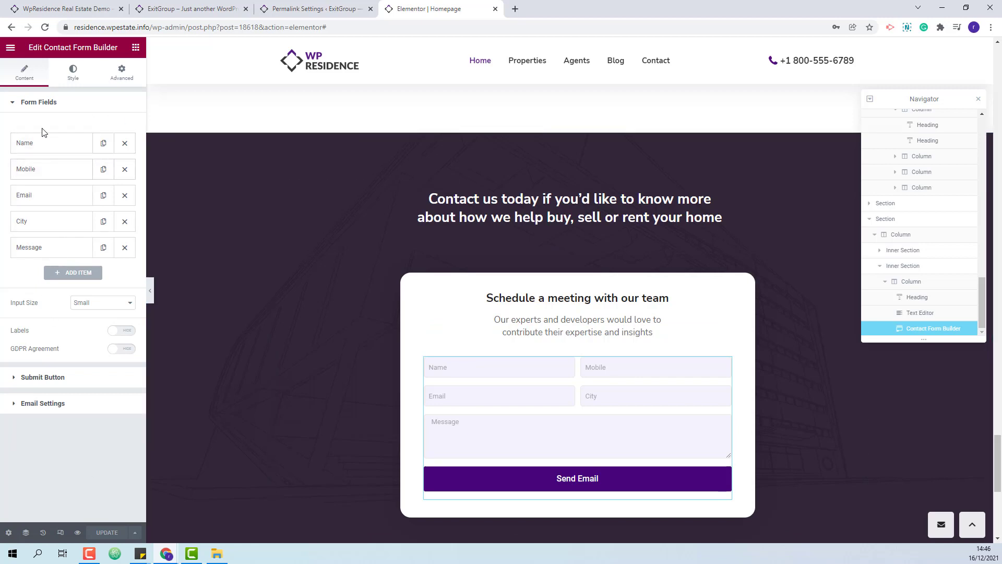
# Switch to the open Dallas demo site's homepage
pyautogui.hotkey('ctrl', '1')
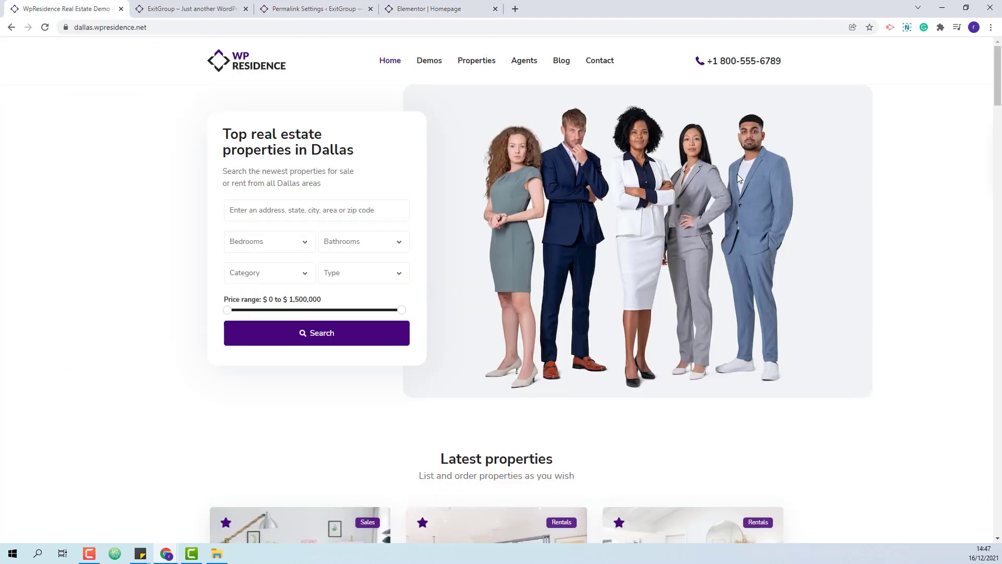